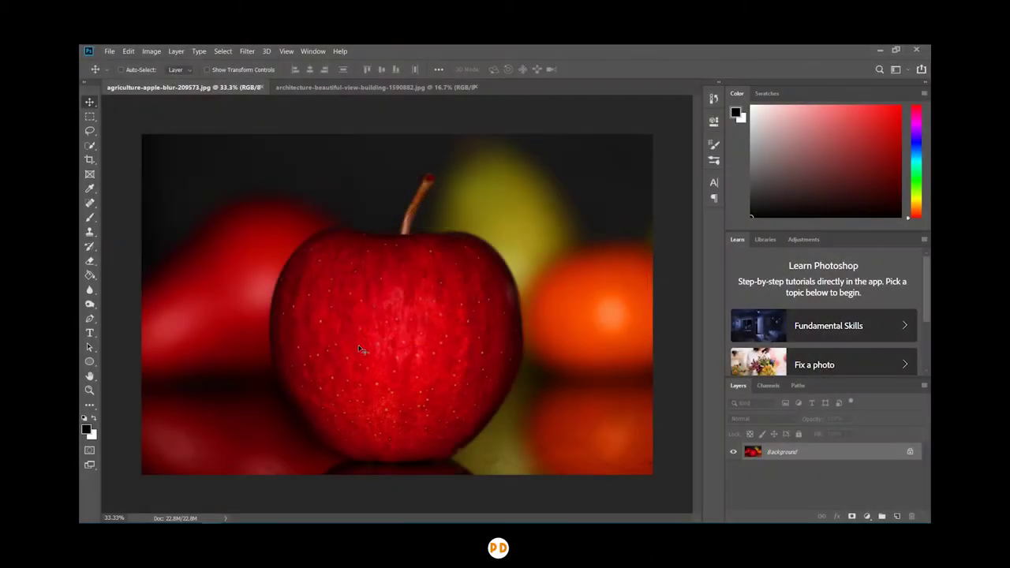
Draw a 1269 px ellipse covering most of the apple and change its fill from black to white.
left_click(91, 361)
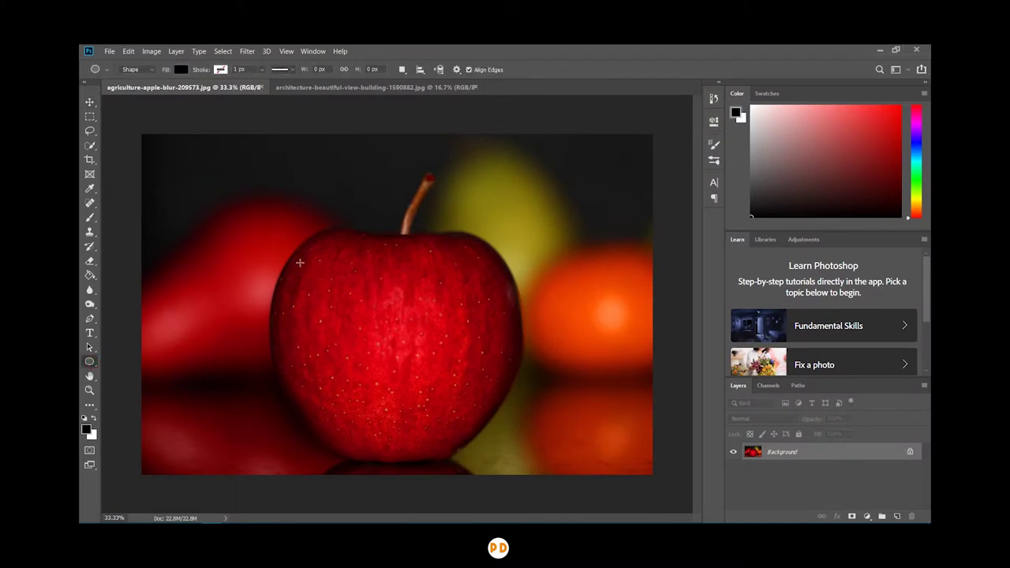
left_click_drag(300, 263, 445, 404)
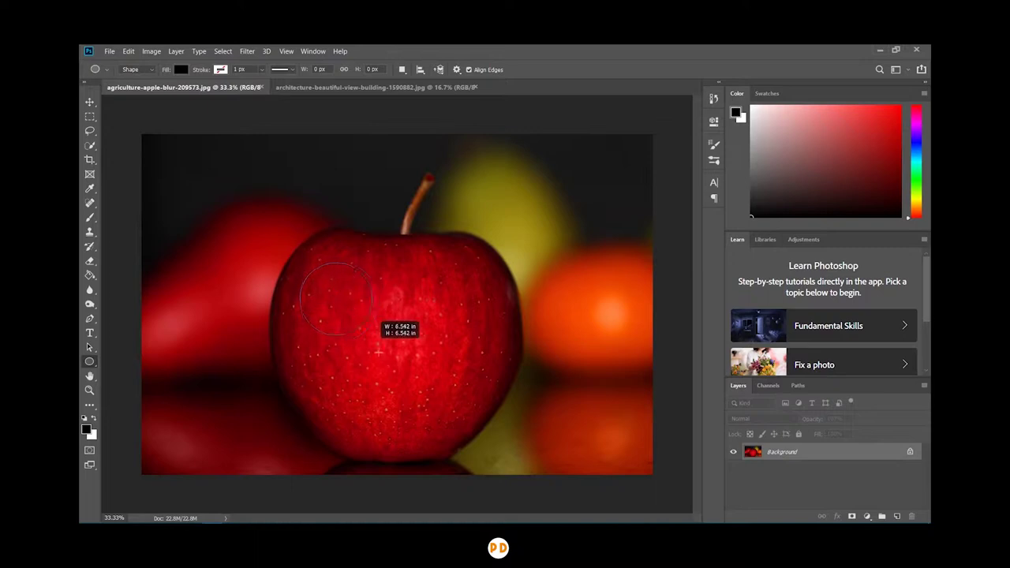
left_click_drag(445, 403, 575, 450)
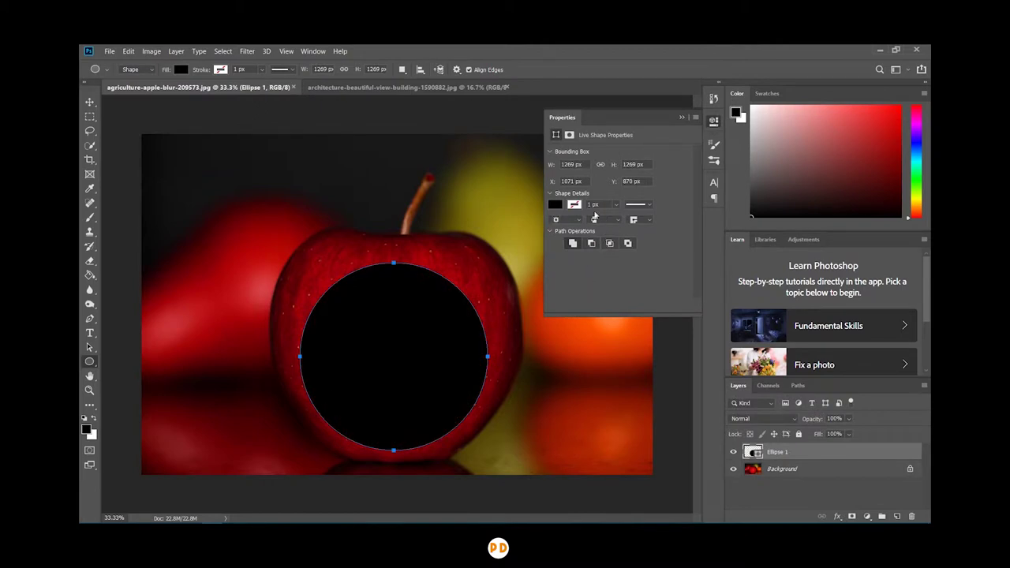
left_click(555, 205)
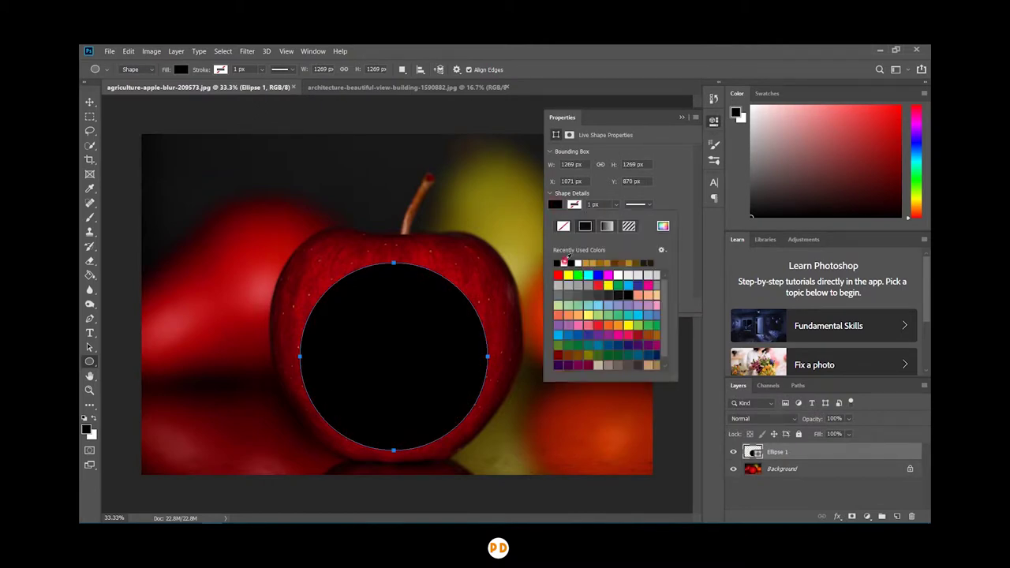
left_click(566, 262)
left_click(674, 176)
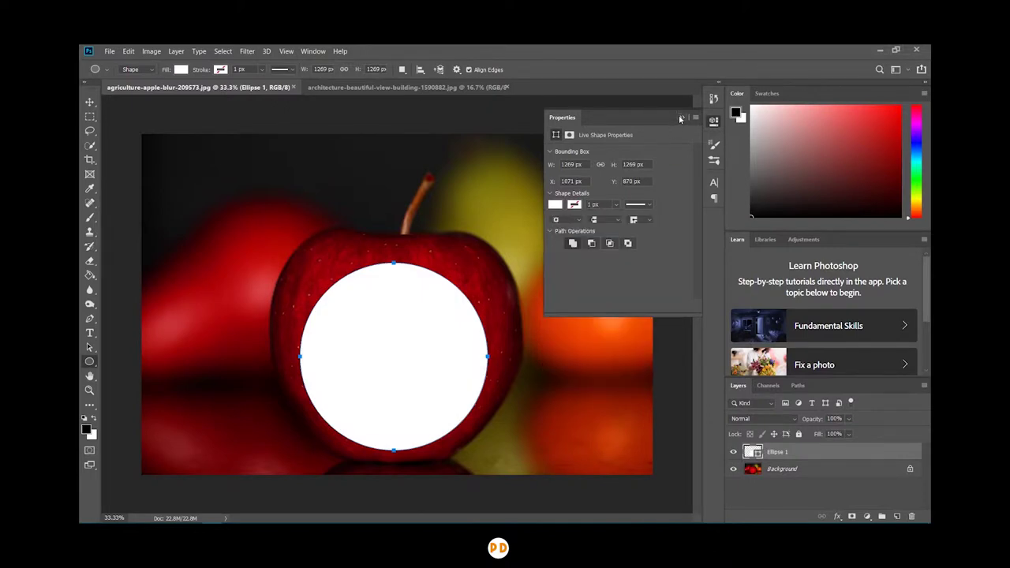
left_click(682, 117)
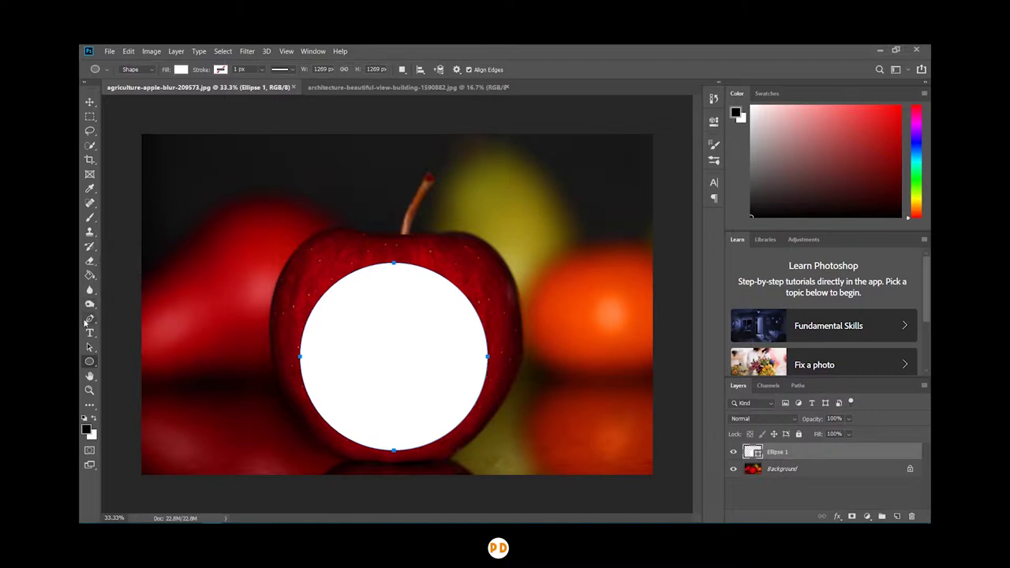
left_click(90, 319)
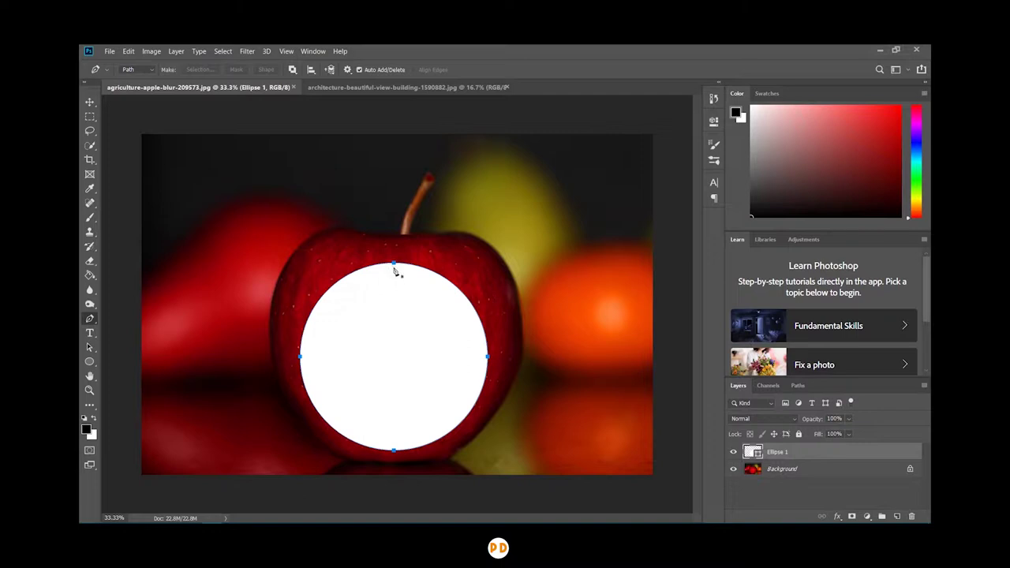
Add an anchor and fit the shape's upper-left, upper-right and dipped top edges to the apple.
left_click_drag(393, 266, 393, 257)
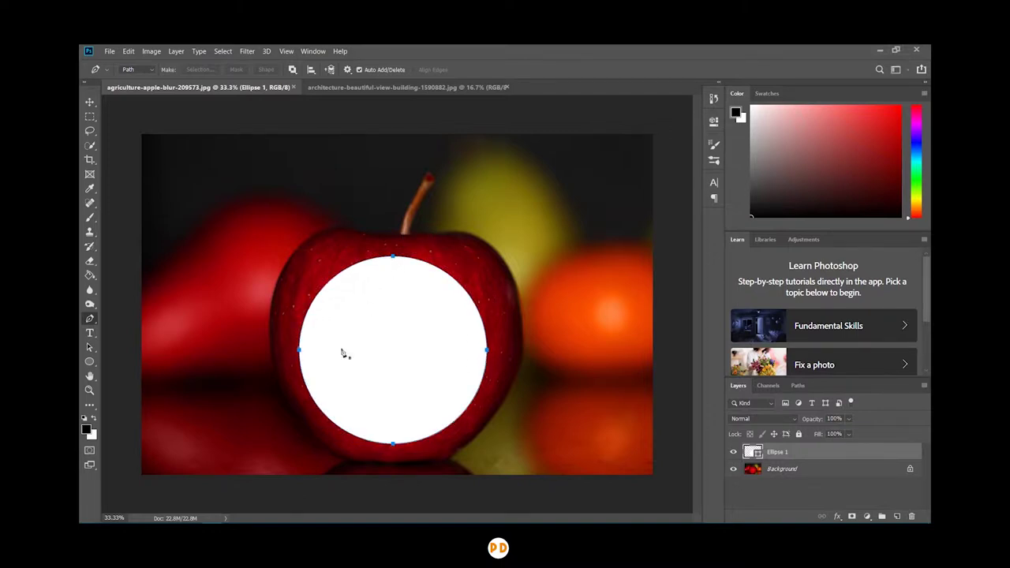
left_click(326, 286)
left_click_drag(326, 285, 312, 263)
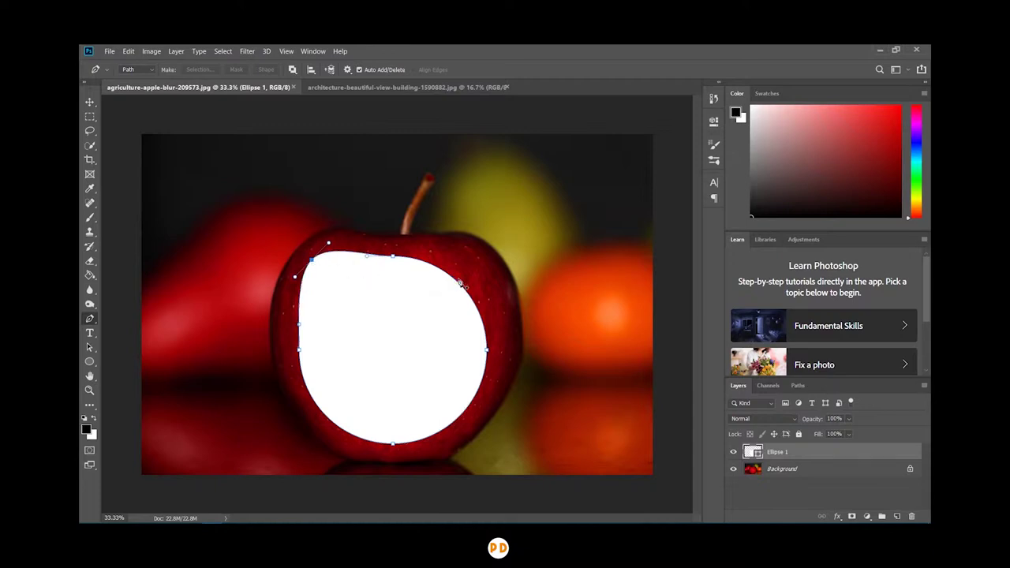
left_click_drag(456, 282, 471, 265)
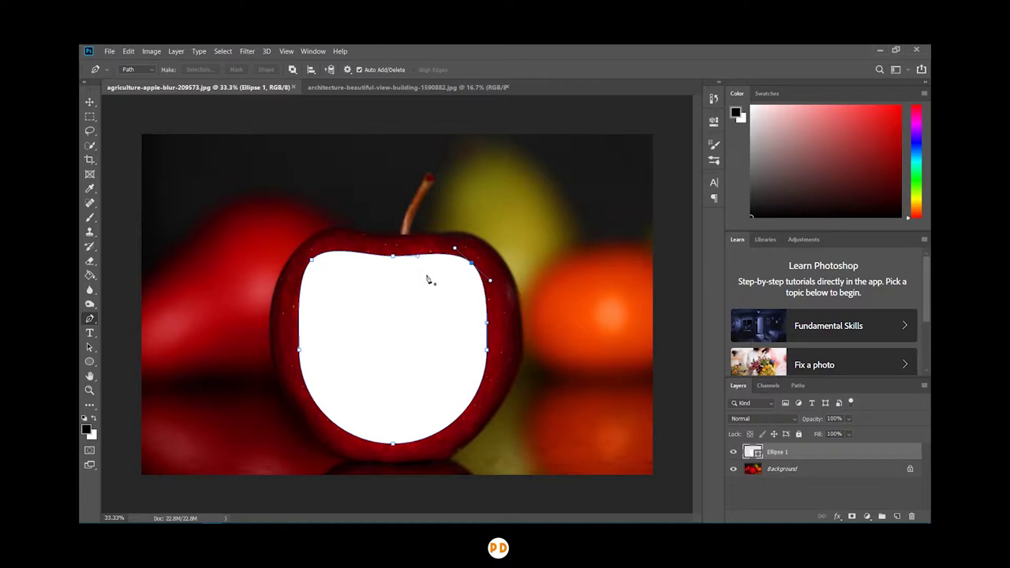
left_click(391, 259)
left_click_drag(391, 259, 390, 263)
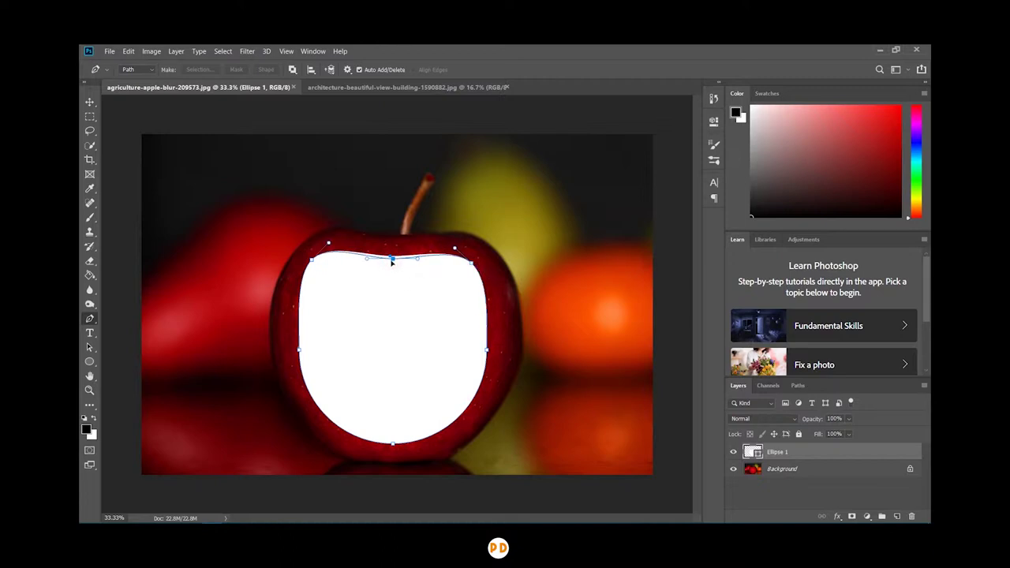
left_click_drag(390, 263, 391, 261)
Fit the shape's right side, top centre and bottom edge to the apple's contour.
left_click(487, 350)
left_click_drag(488, 354, 503, 353)
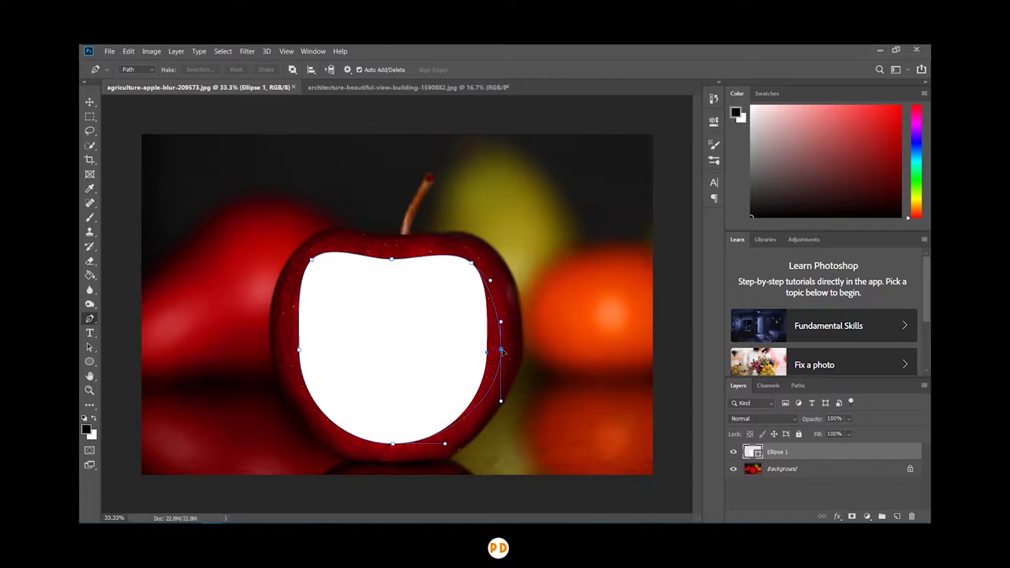
left_click_drag(503, 353, 502, 352)
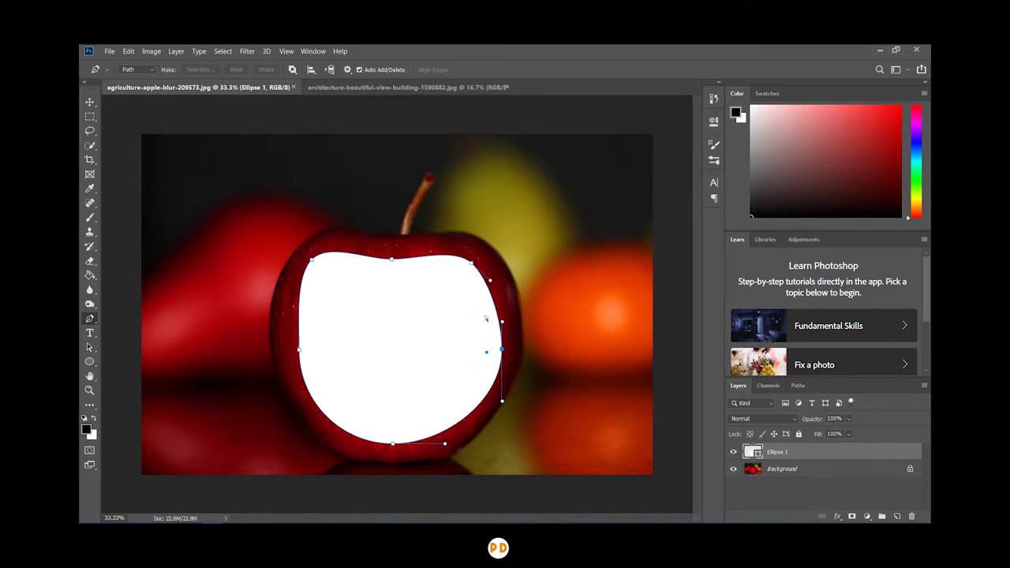
left_click_drag(501, 351, 488, 353)
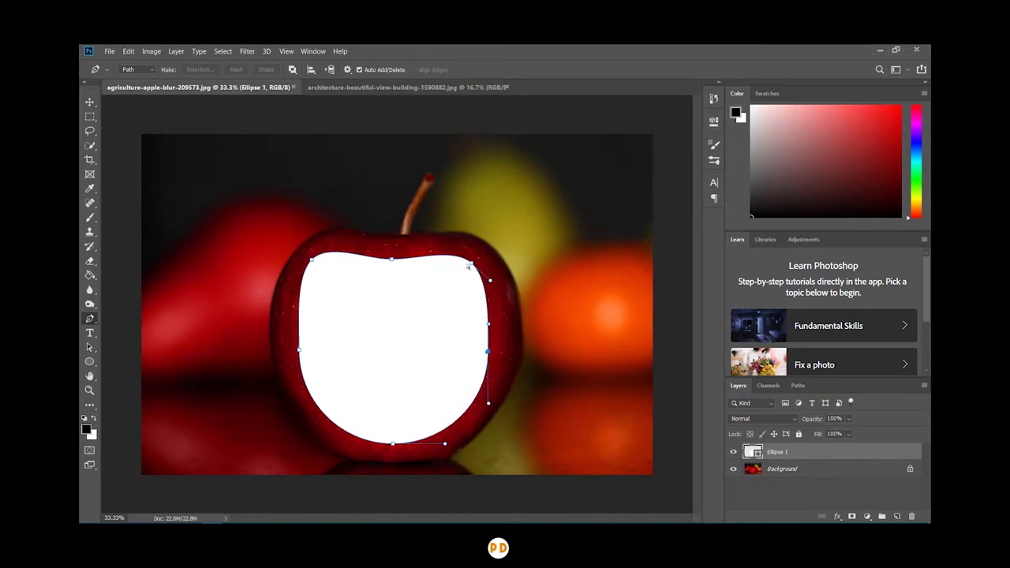
left_click_drag(471, 265, 482, 262)
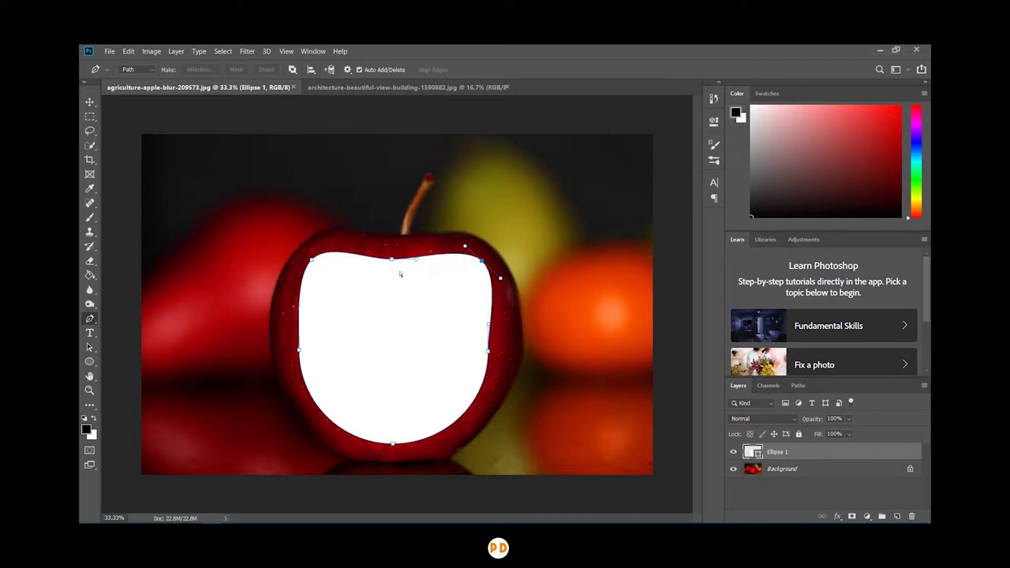
left_click_drag(392, 259, 404, 267)
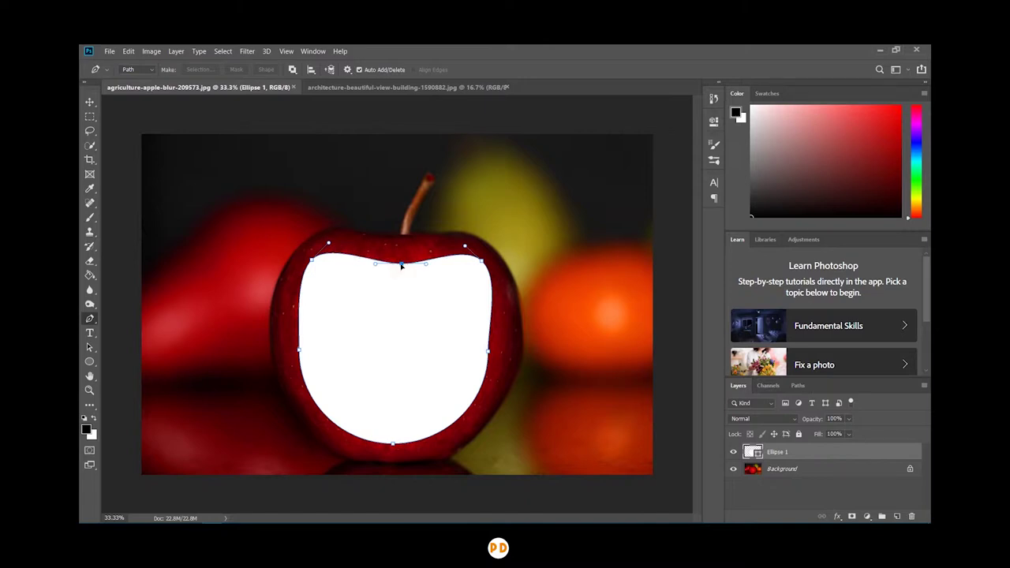
left_click(487, 351)
left_click_drag(487, 351, 494, 351)
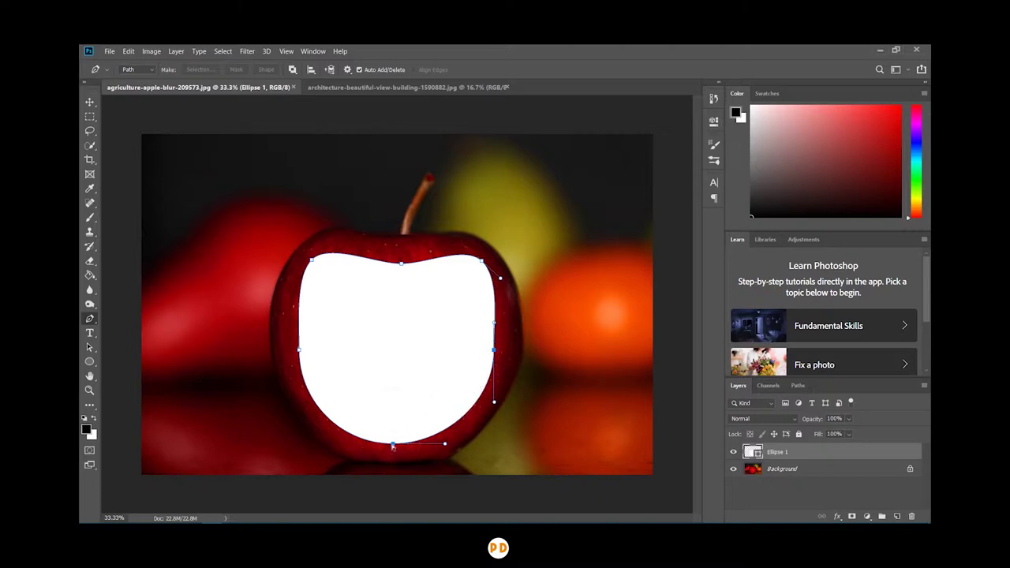
left_click_drag(393, 444, 393, 450)
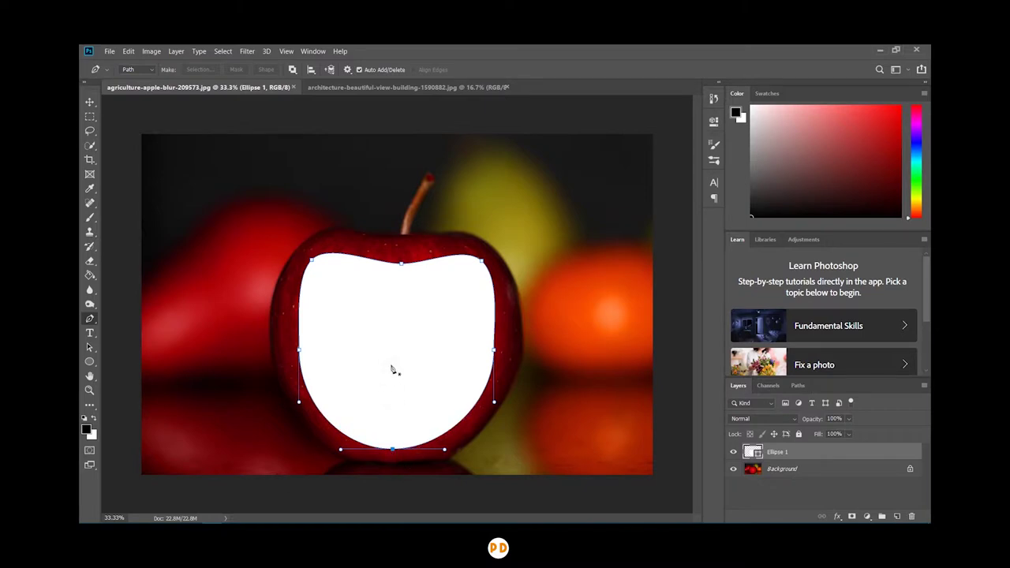
left_click(89, 102)
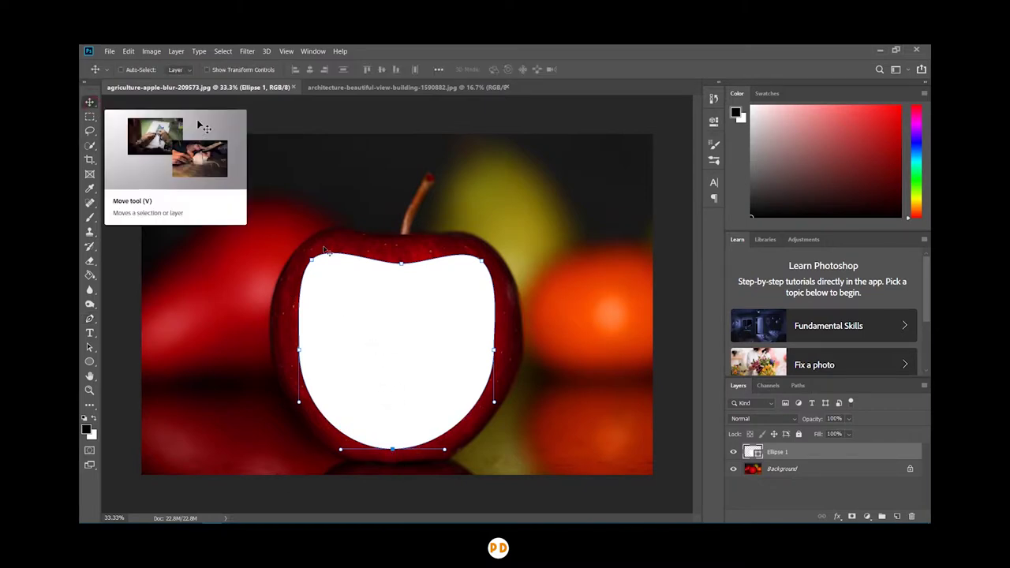
Give the Ellipse 1 layer an Inner Shadow with 7% choke and 76 px size.
left_click(824, 474)
left_click(808, 458)
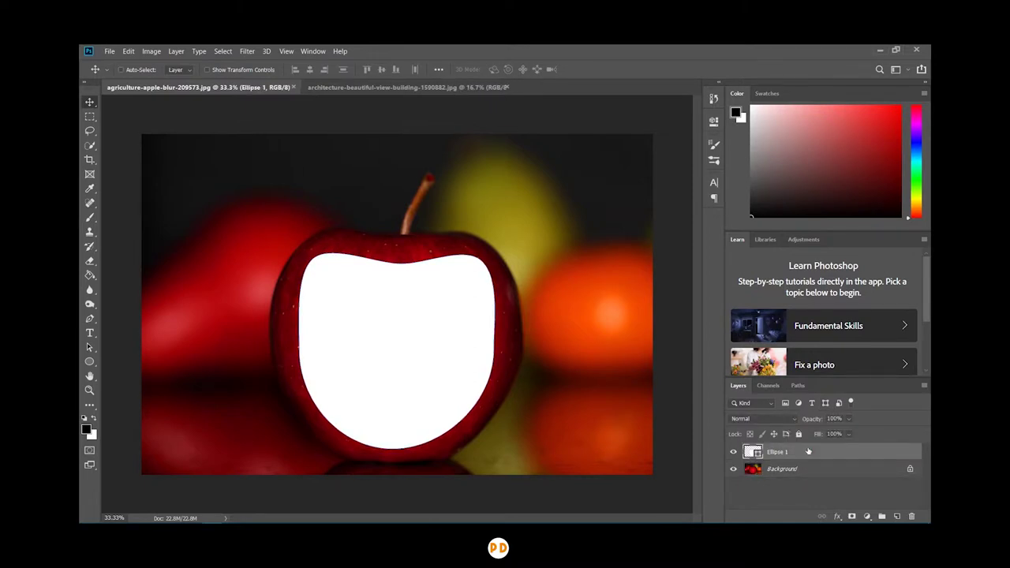
right_click(850, 454)
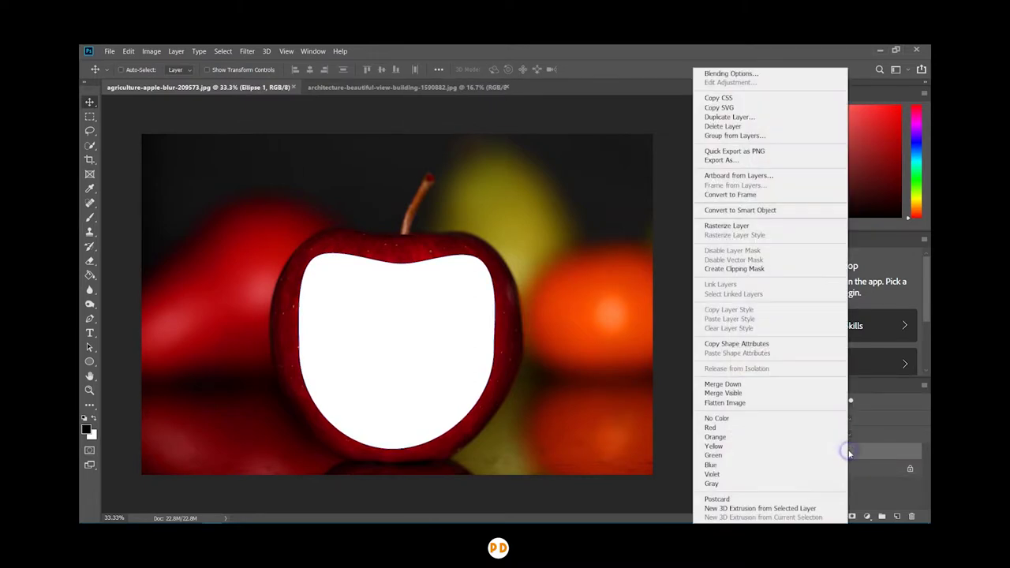
left_click(861, 452)
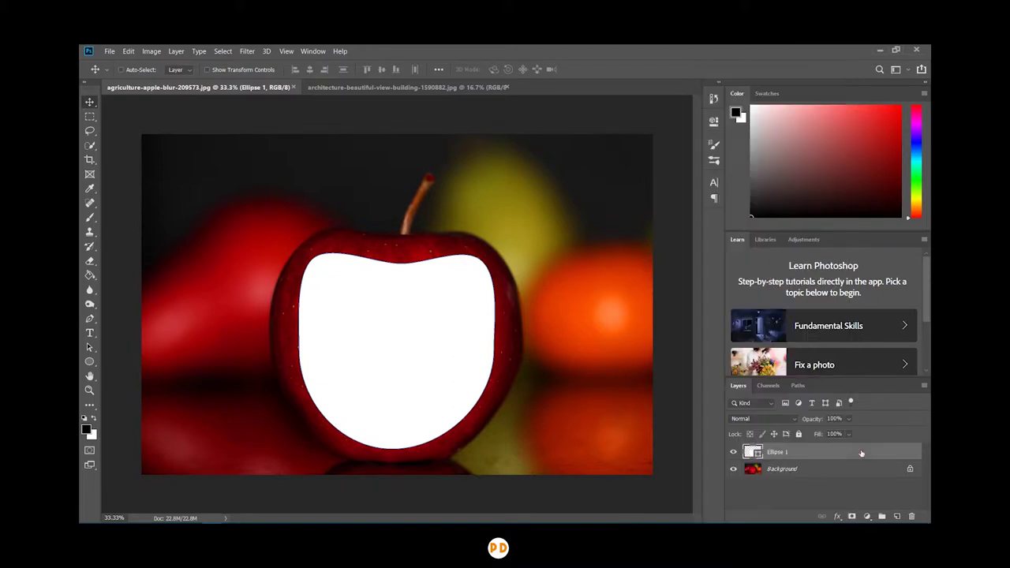
double_click(861, 457)
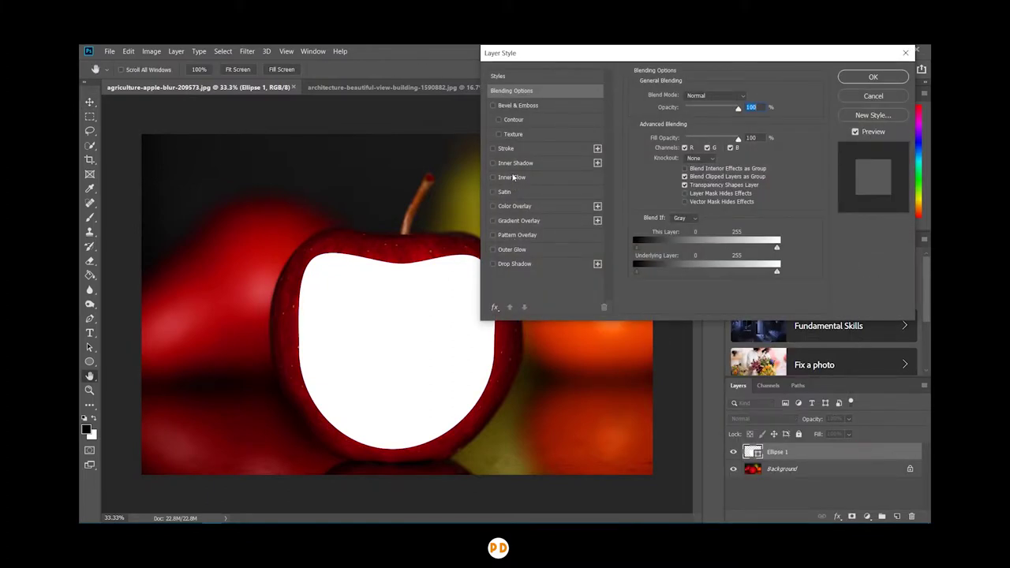
left_click(492, 164)
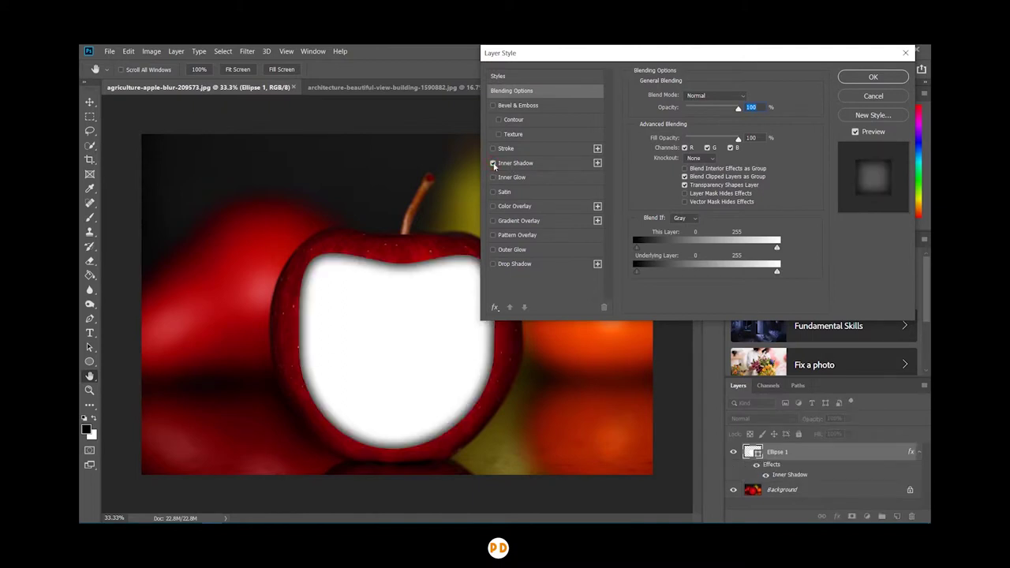
left_click(509, 164)
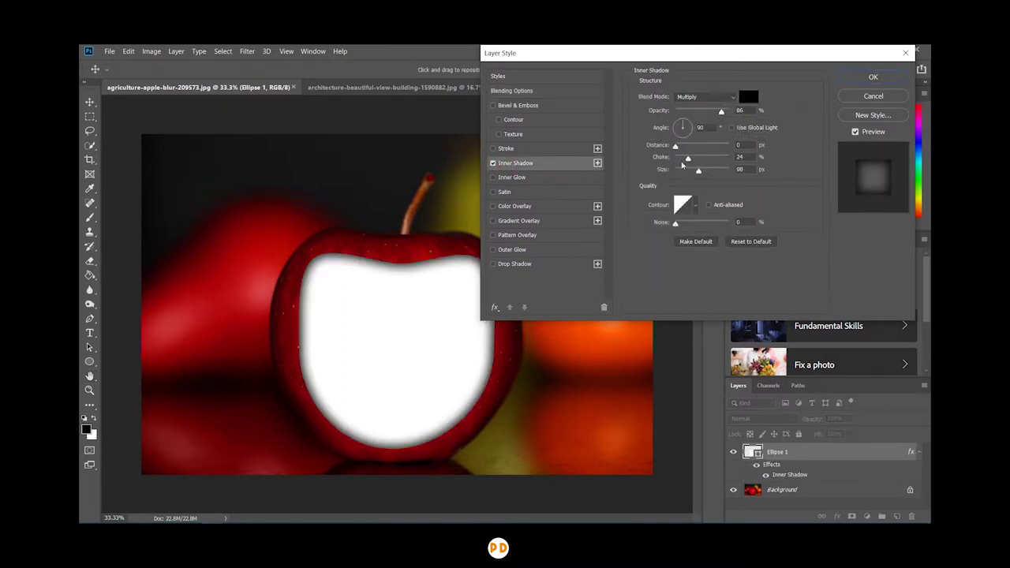
left_click_drag(687, 160, 678, 161)
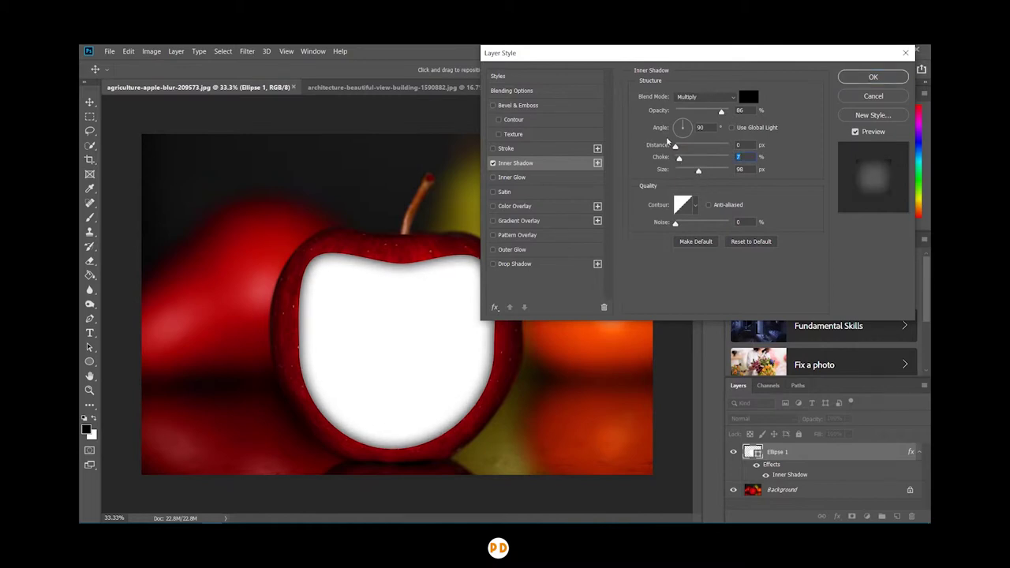
left_click_drag(698, 171, 694, 174)
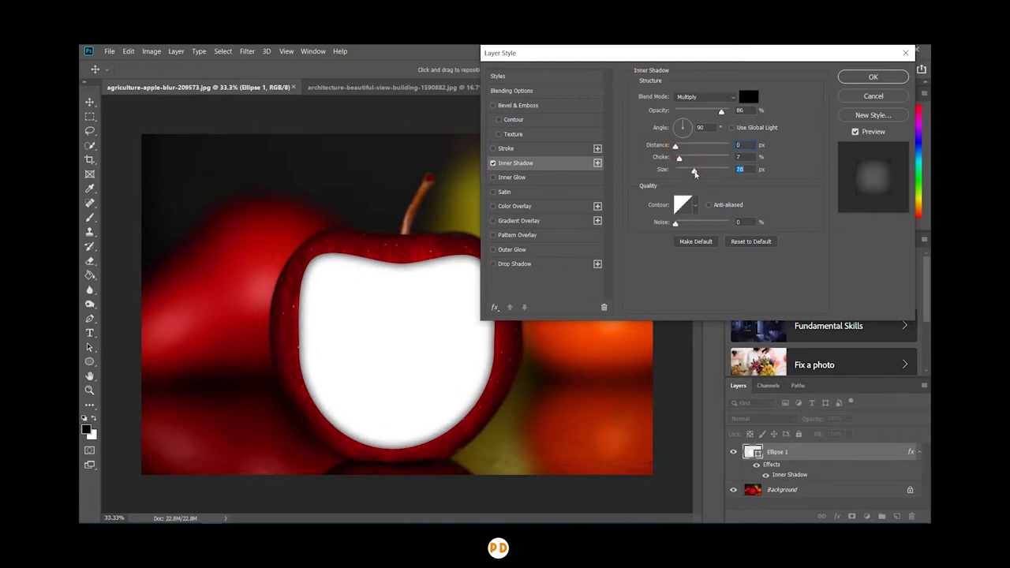
Add a 4 px Outside stroke at 38% opacity to the shape and apply the layer style.
left_click(494, 149)
left_click(506, 148)
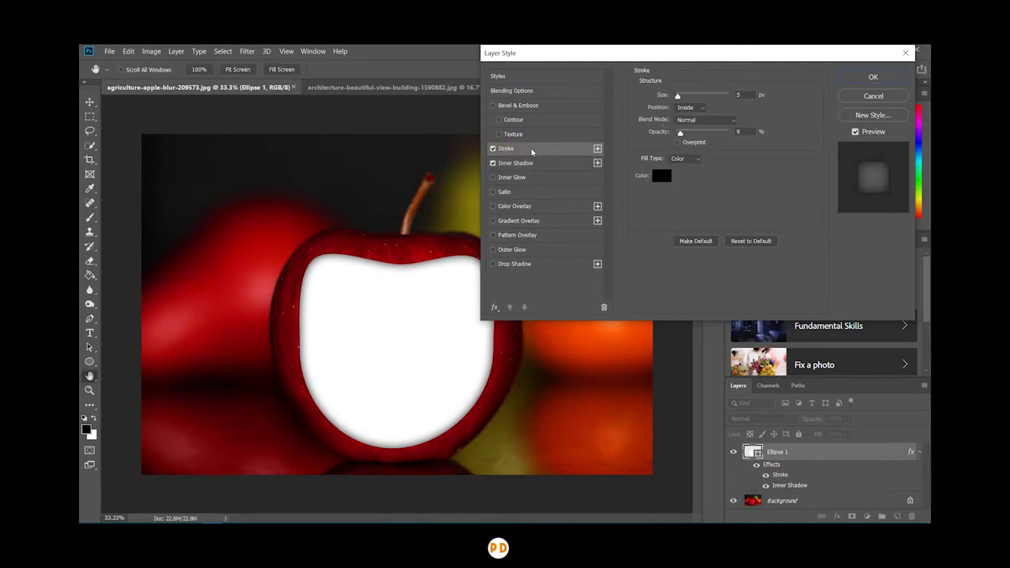
left_click_drag(677, 95, 676, 99)
left_click(694, 108)
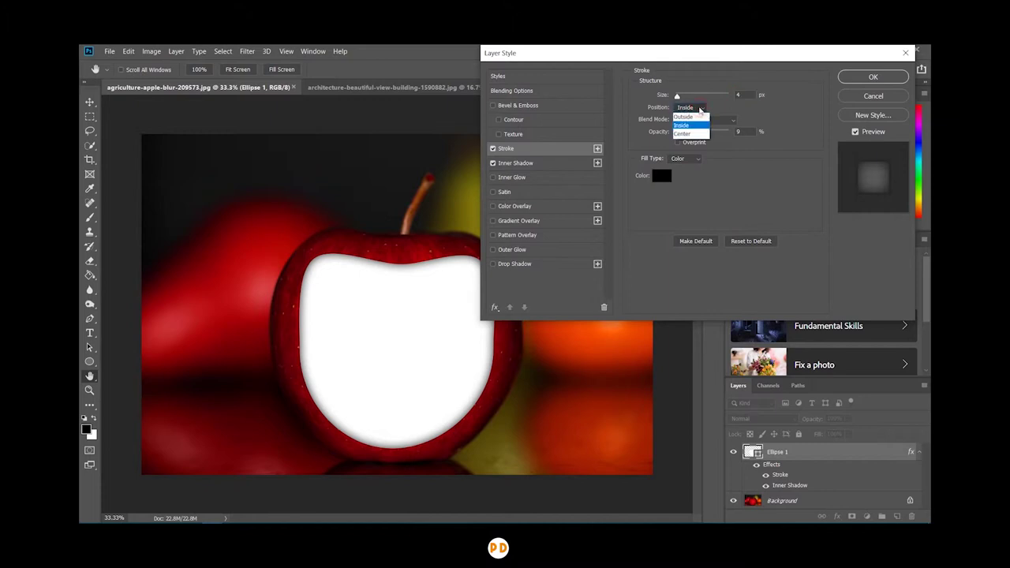
left_click(683, 117)
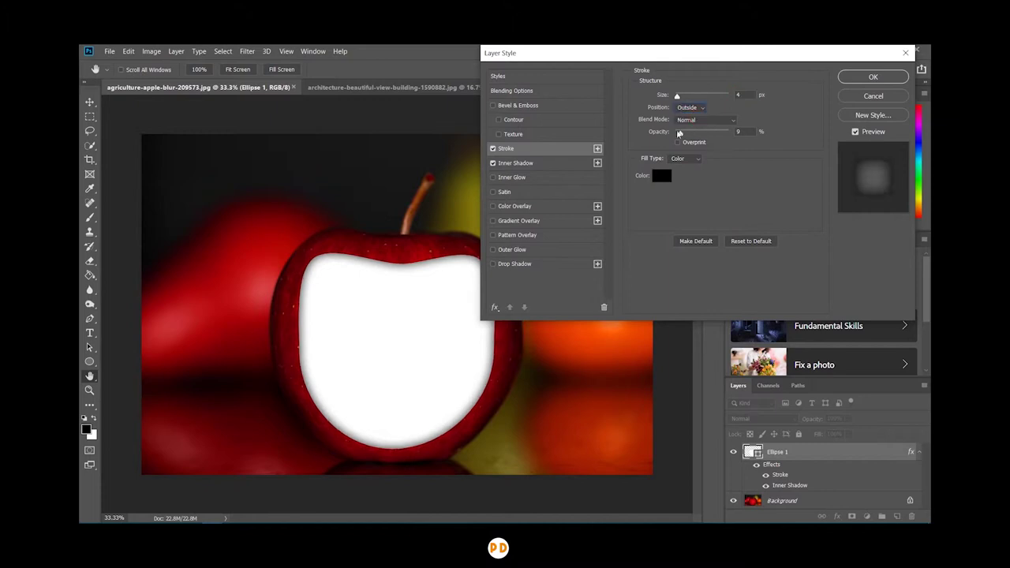
left_click_drag(684, 135, 690, 138)
left_click(858, 78)
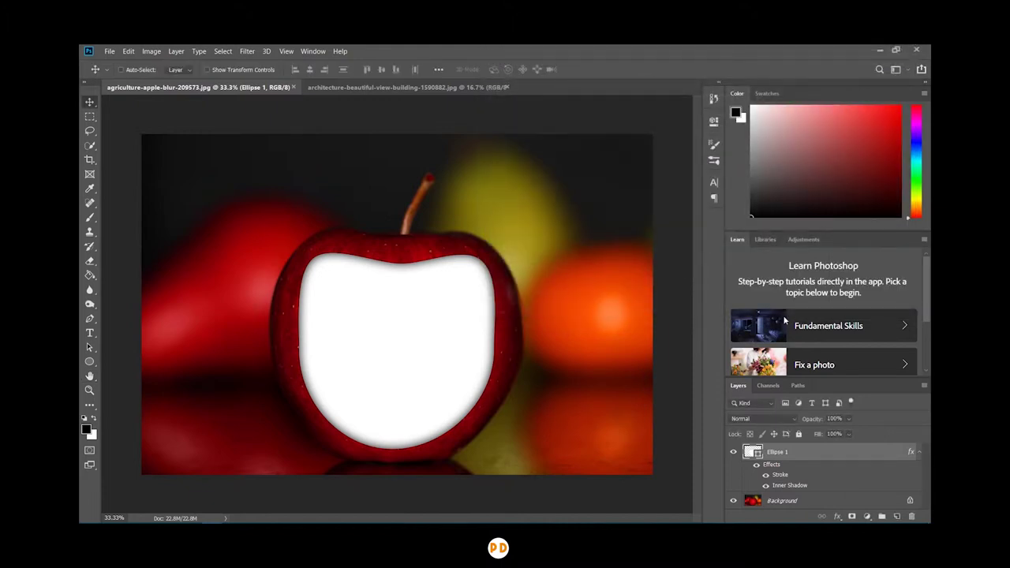
Bring the castle photo from its tab into the apple document as a new layer.
left_click(91, 104)
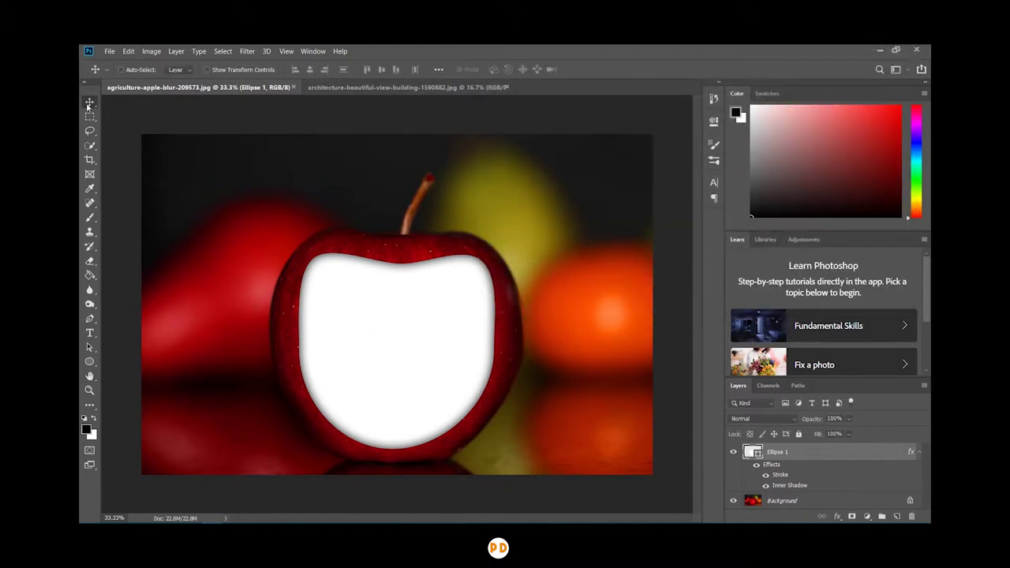
left_click(360, 87)
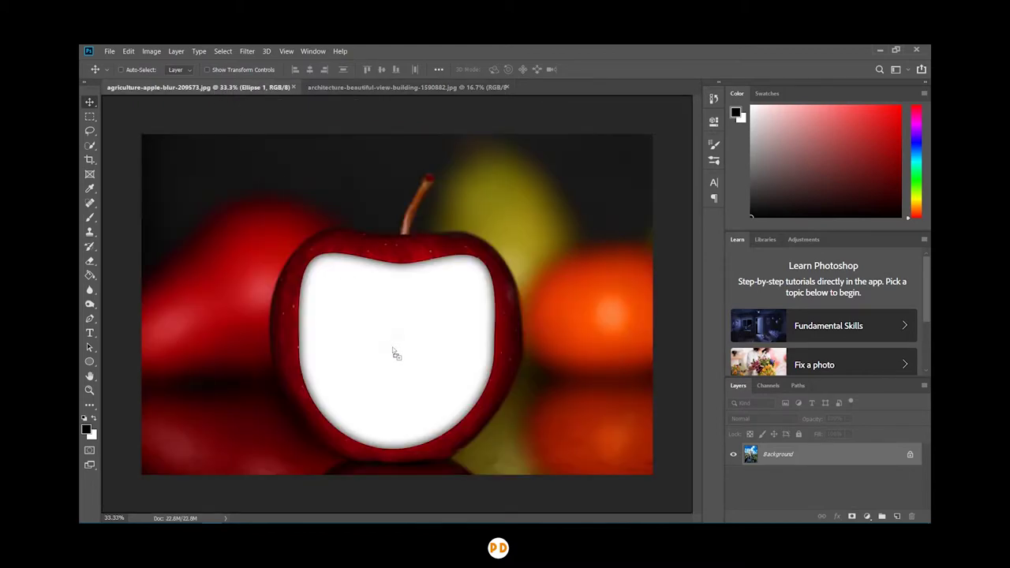
left_click_drag(215, 91, 394, 350)
left_click_drag(326, 236, 350, 309)
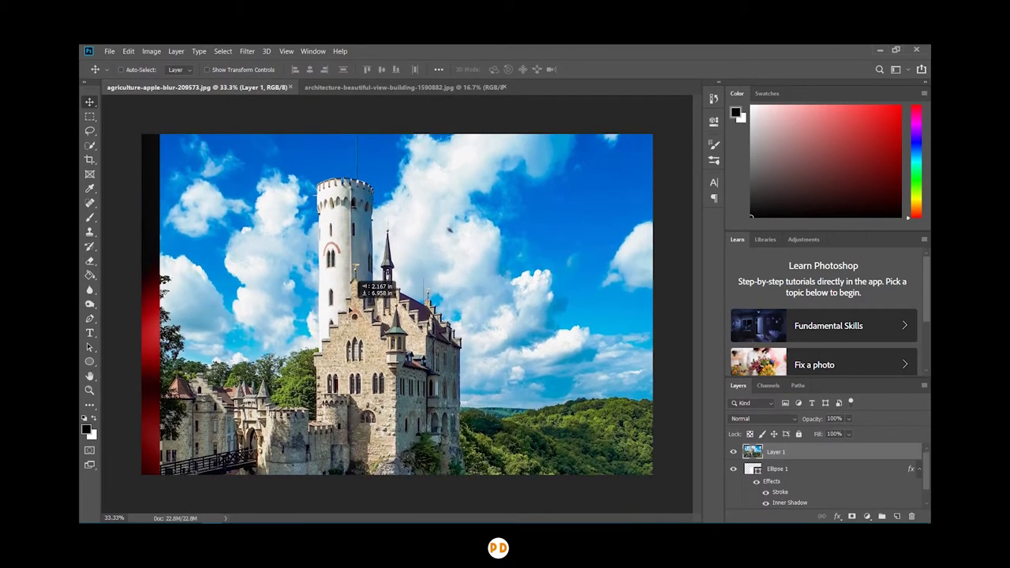
Scale the castle layer to 38.40% and place it over the apple's opening.
key("ctrl+t")
left_click_drag(159, 410, 423, 418)
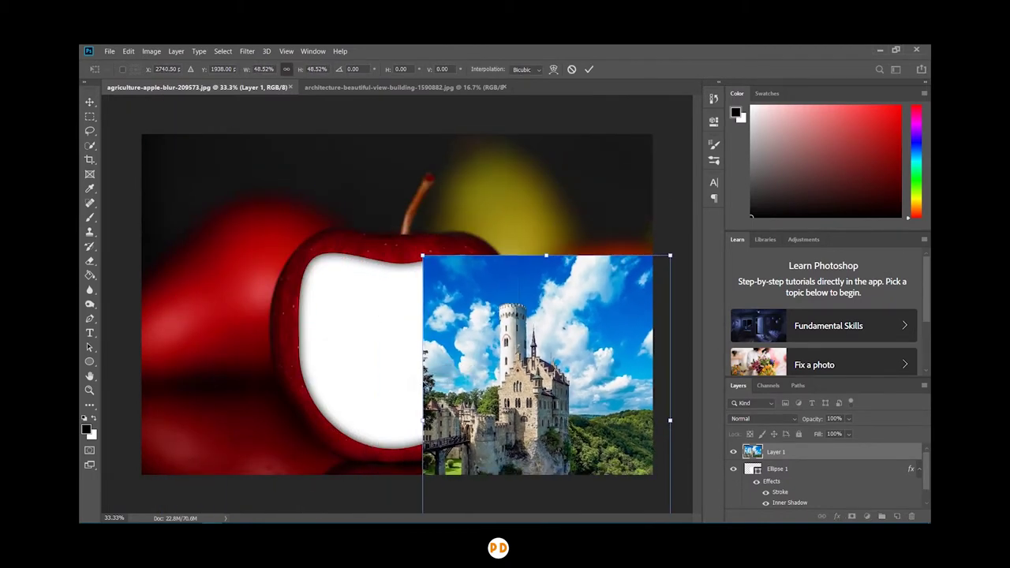
mouse_move(557, 369)
left_mouse_down()
mouse_move(427, 318)
mouse_move(439, 308)
left_mouse_up()
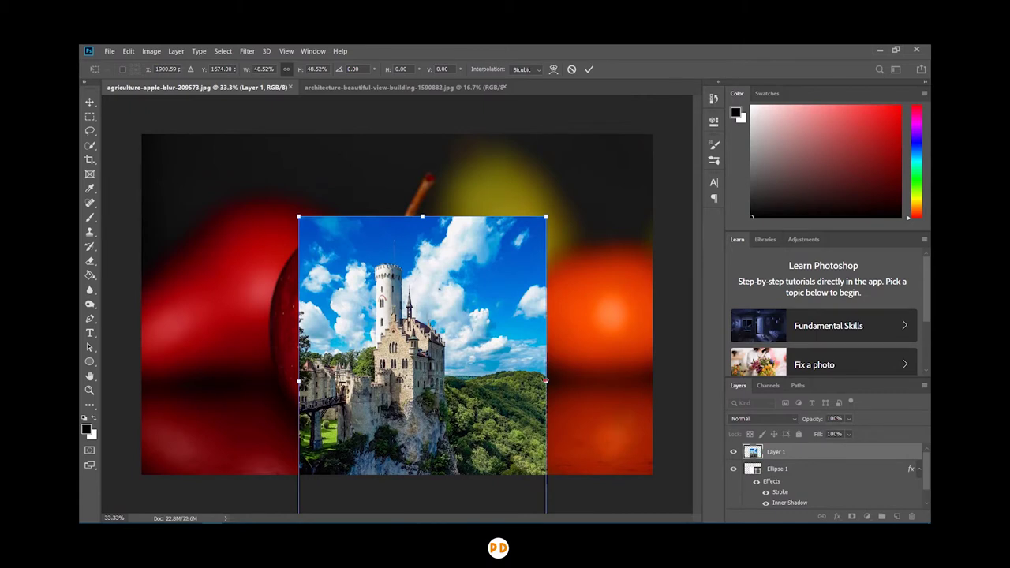
left_click_drag(545, 381, 495, 381)
left_click_drag(432, 360, 432, 339)
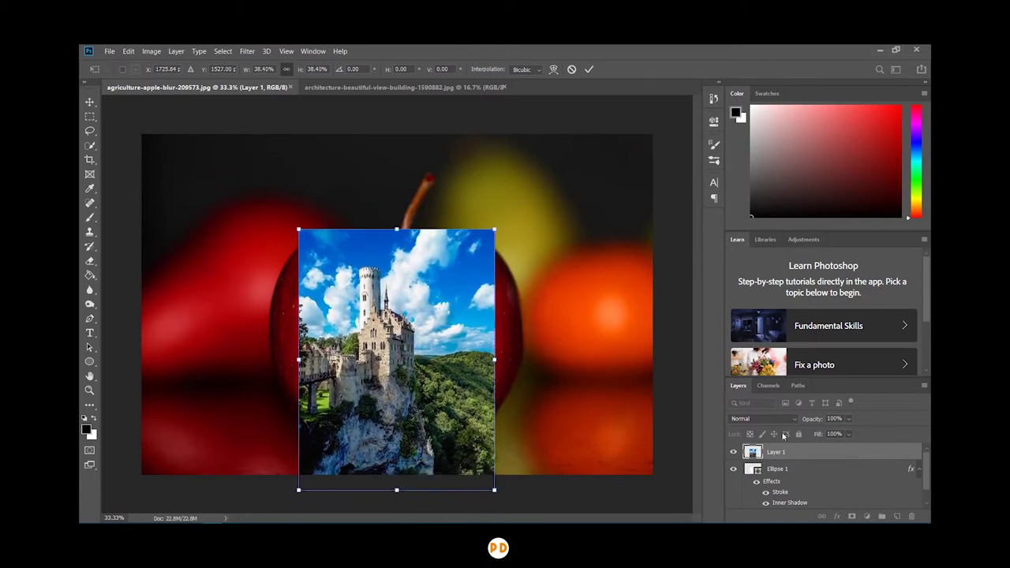
key("Return")
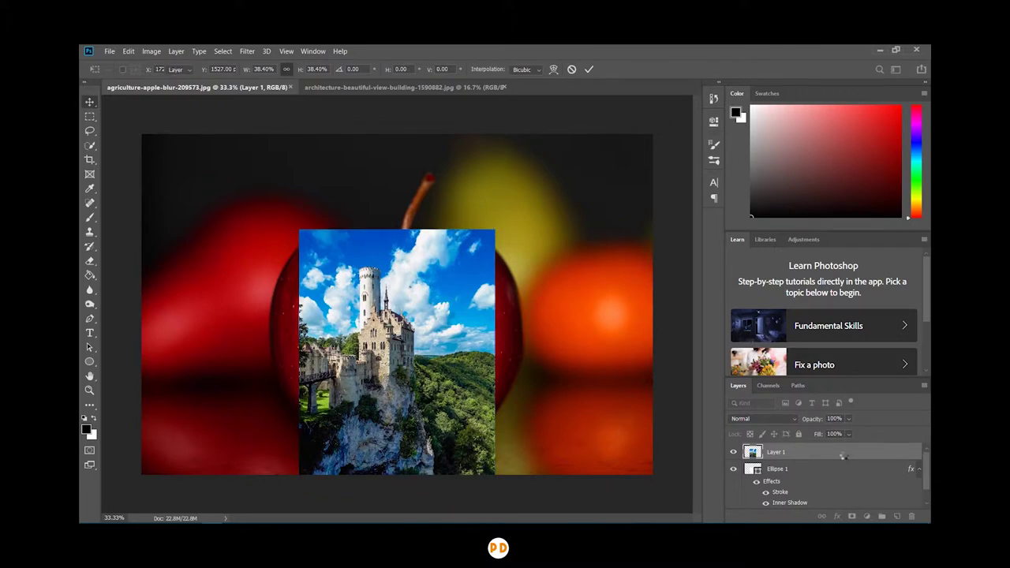
Clip the castle layer into the apple-shaped Ellipse 1 window.
right_click(867, 455)
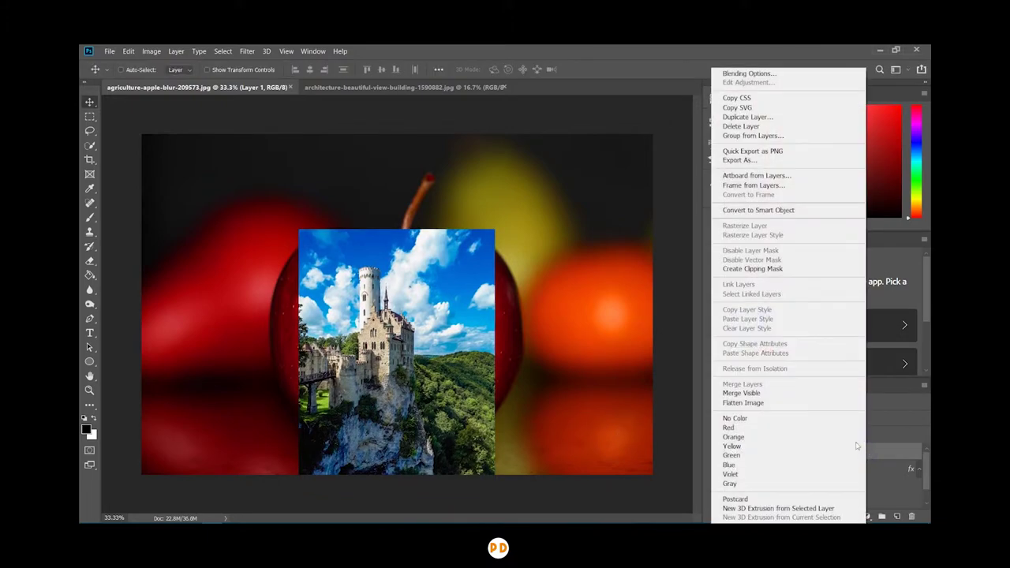
left_click(767, 269)
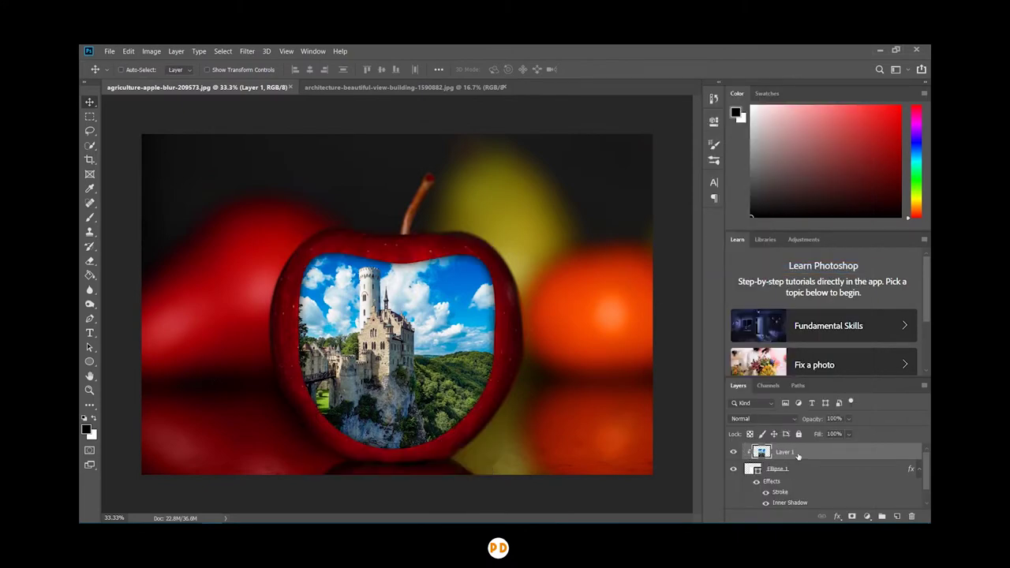
key("ctrl")
Enlarge the castle to about 105.43% and nudge it so it fills the opening.
key("ctrl+t")
left_click_drag(496, 363, 505, 361)
left_click_drag(410, 333, 400, 339)
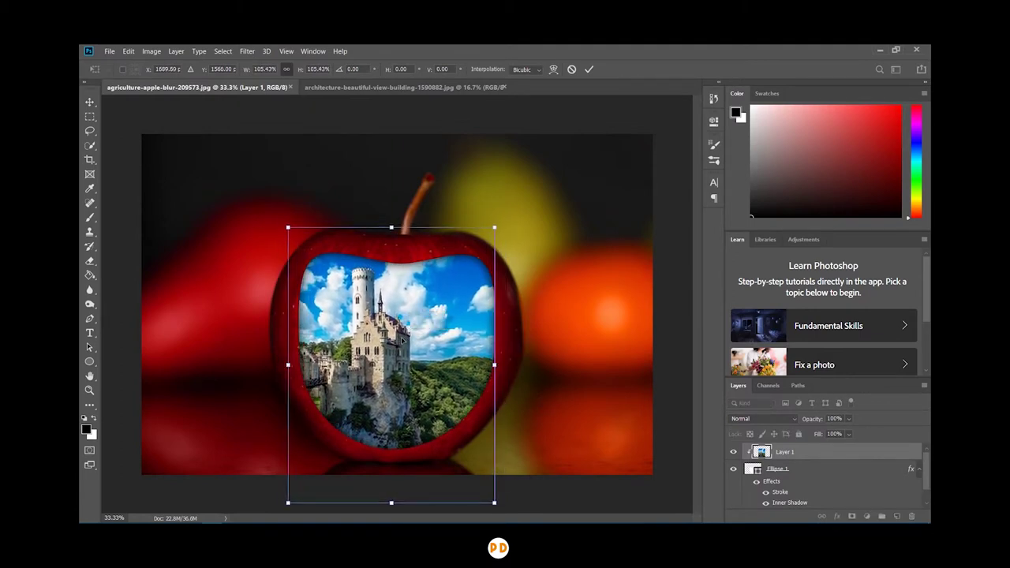
left_click_drag(399, 327, 400, 322)
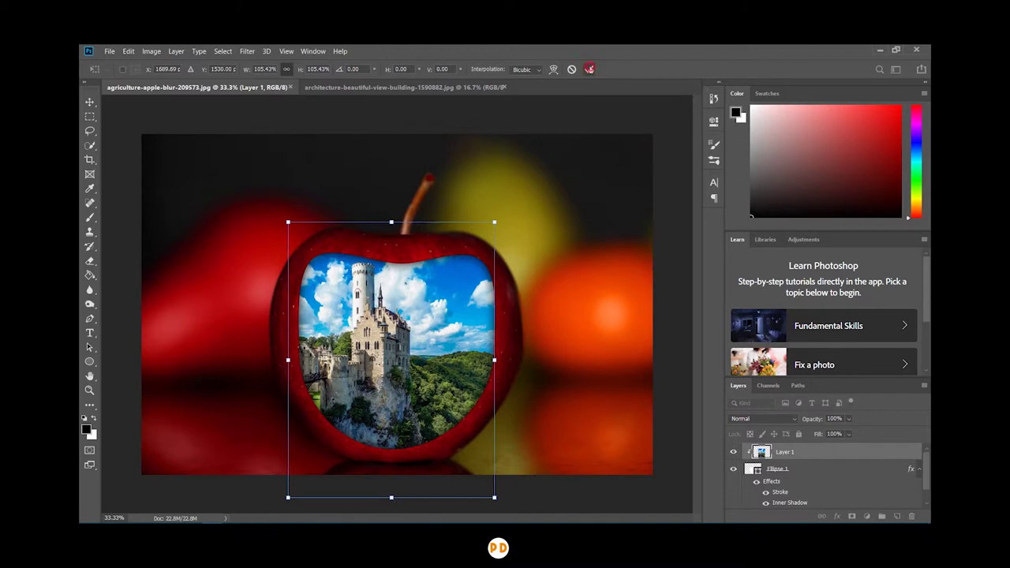
left_click(589, 69)
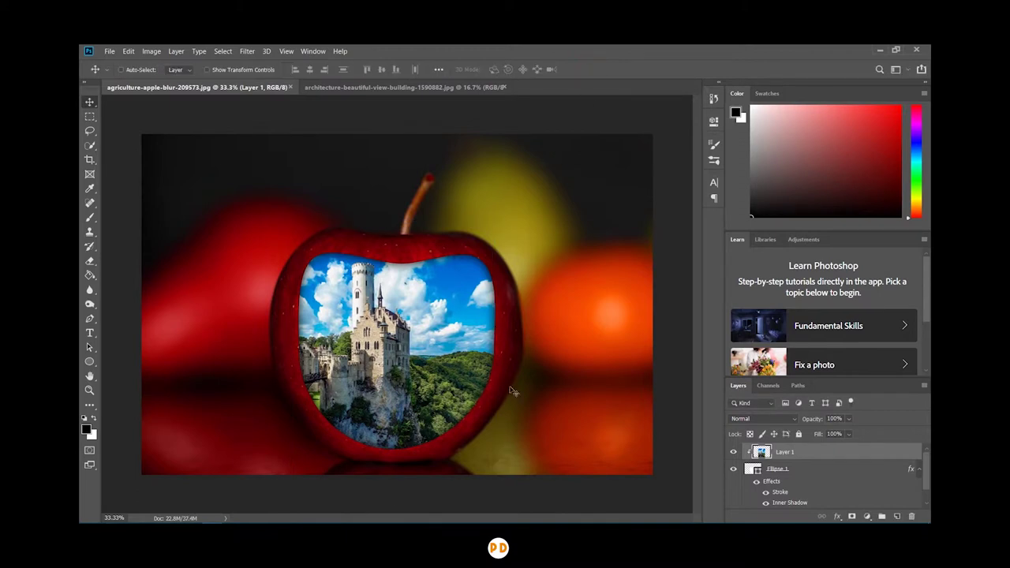
scroll(808, 488, "down", 1)
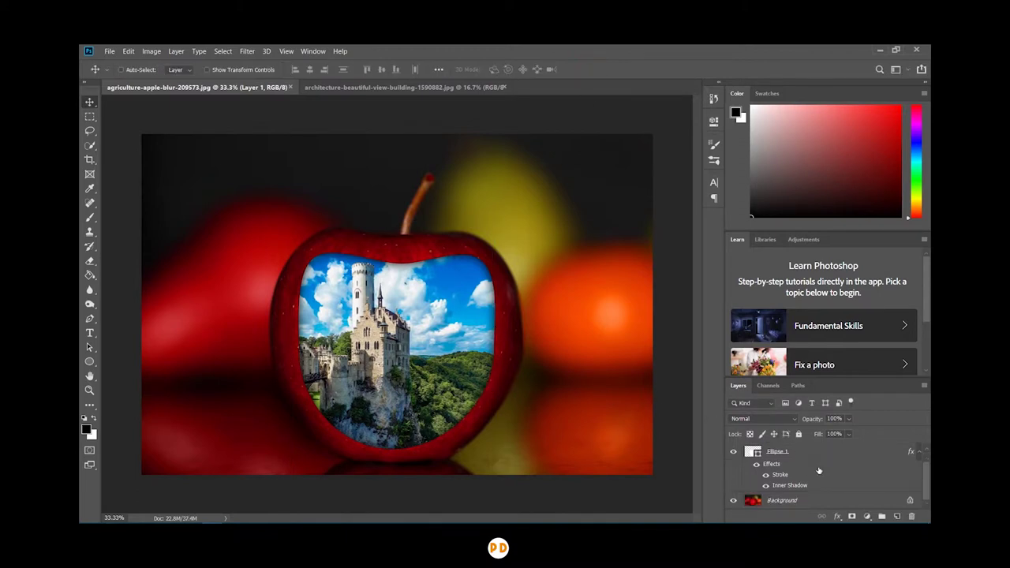
scroll(782, 479, "up", 1)
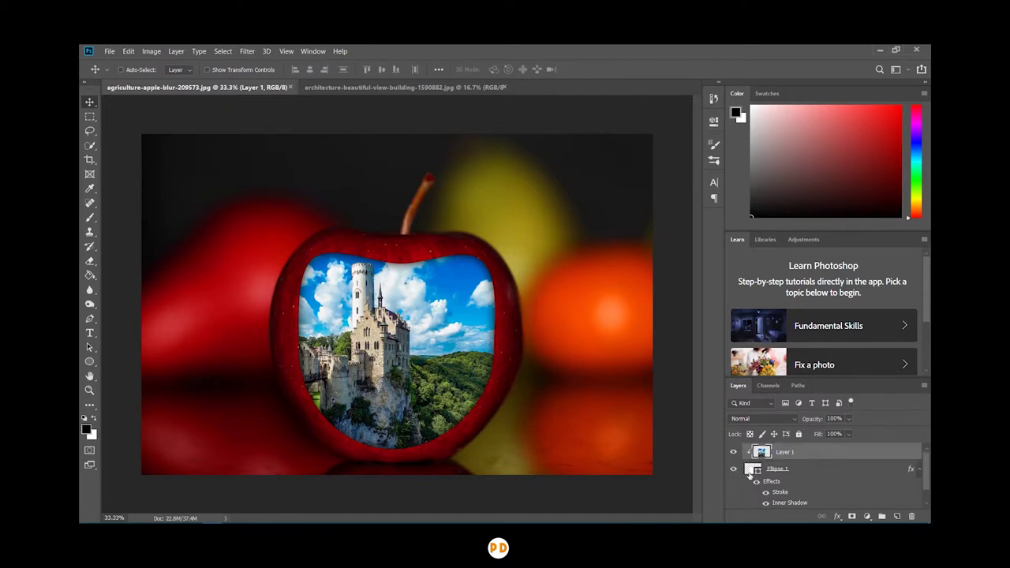
left_click(747, 467)
Copy the apple skin under the window to Layer 2, stack it on top, and slide it right.
key("ctrl")
left_click(752, 469, "ctrl")
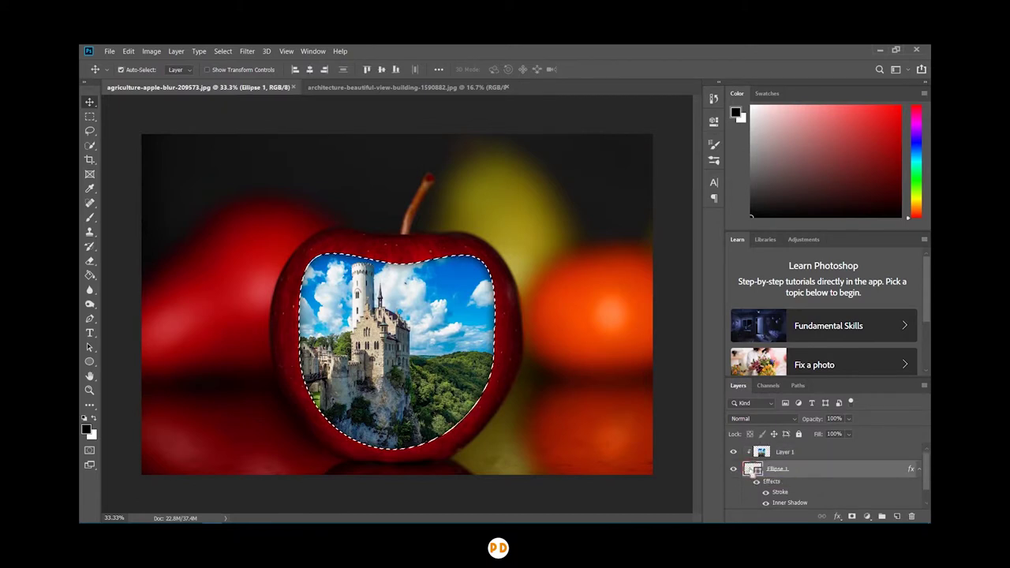
key("ctrl+e")
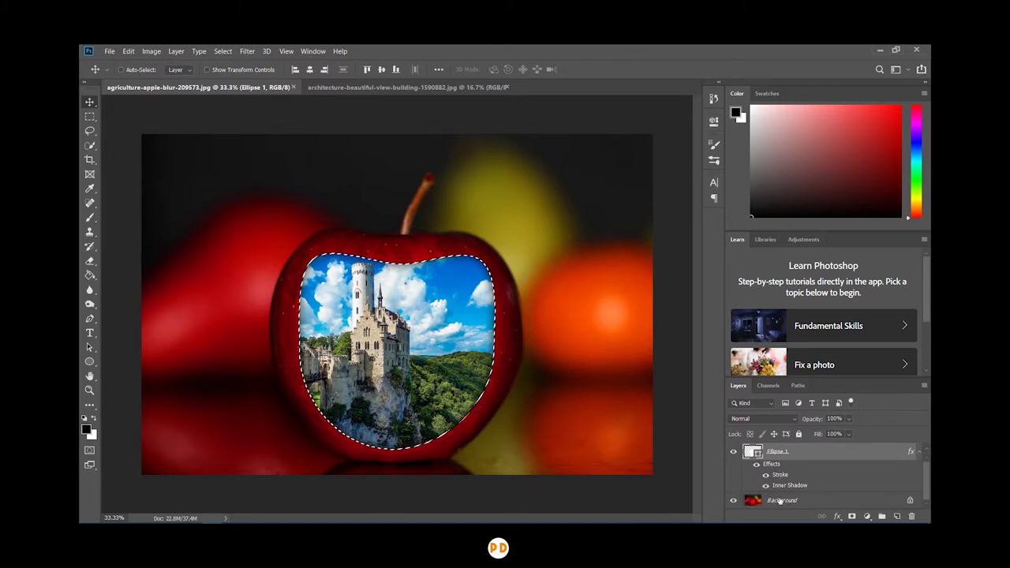
left_click(780, 500)
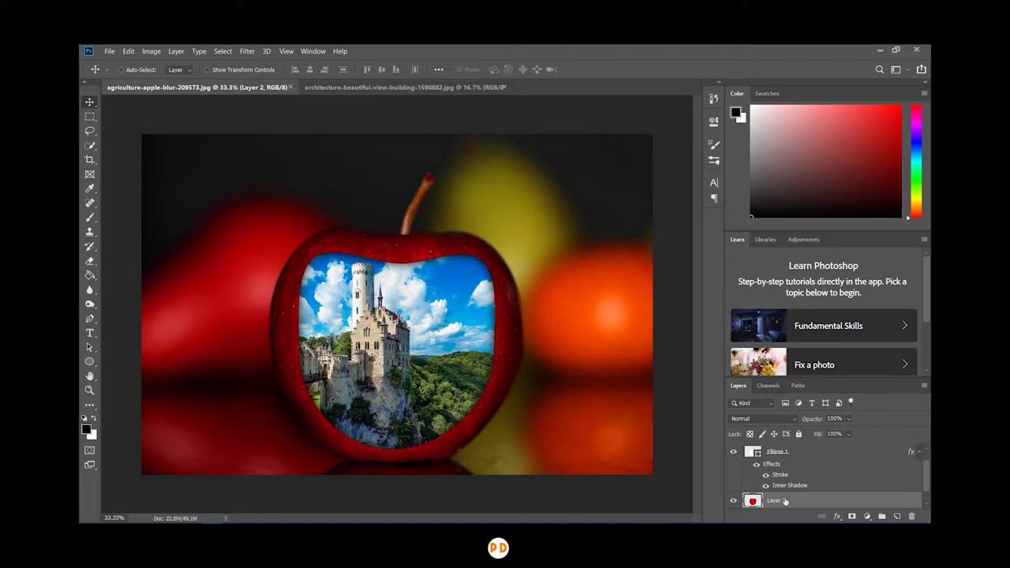
left_click_drag(785, 501, 784, 453)
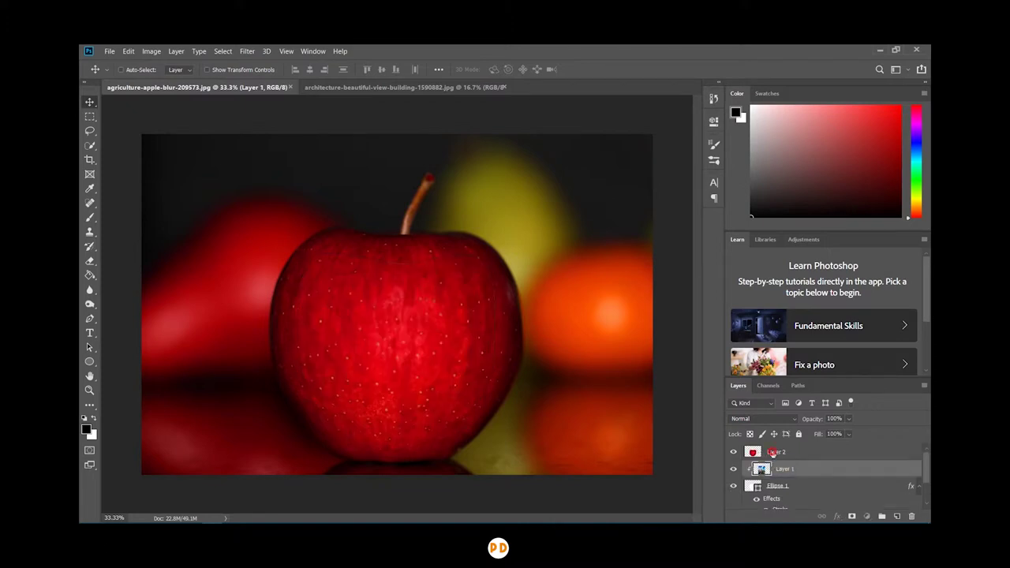
left_click(773, 454)
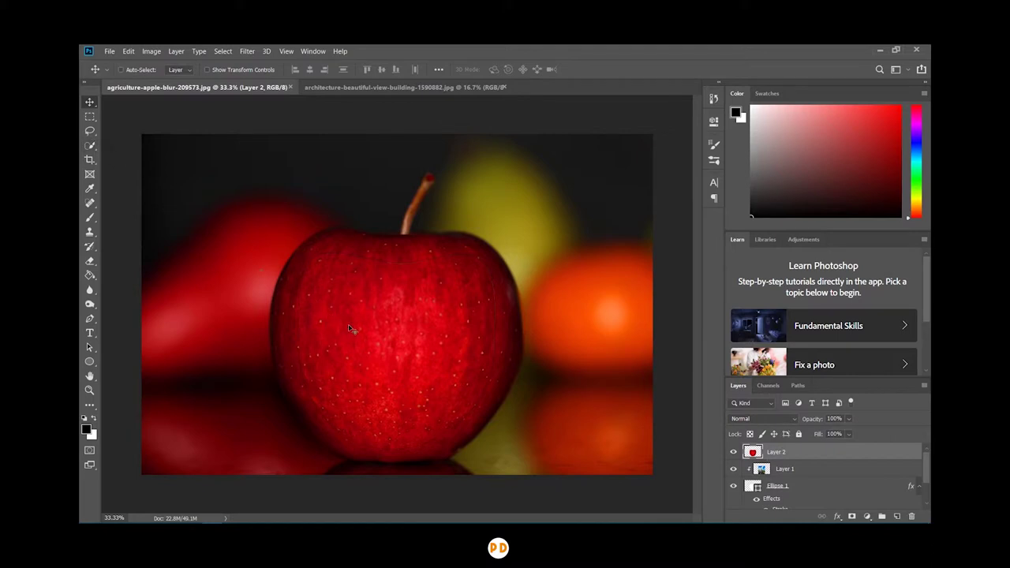
mouse_move(351, 326)
left_mouse_down()
mouse_move(449, 337)
mouse_move(458, 330)
left_mouse_up()
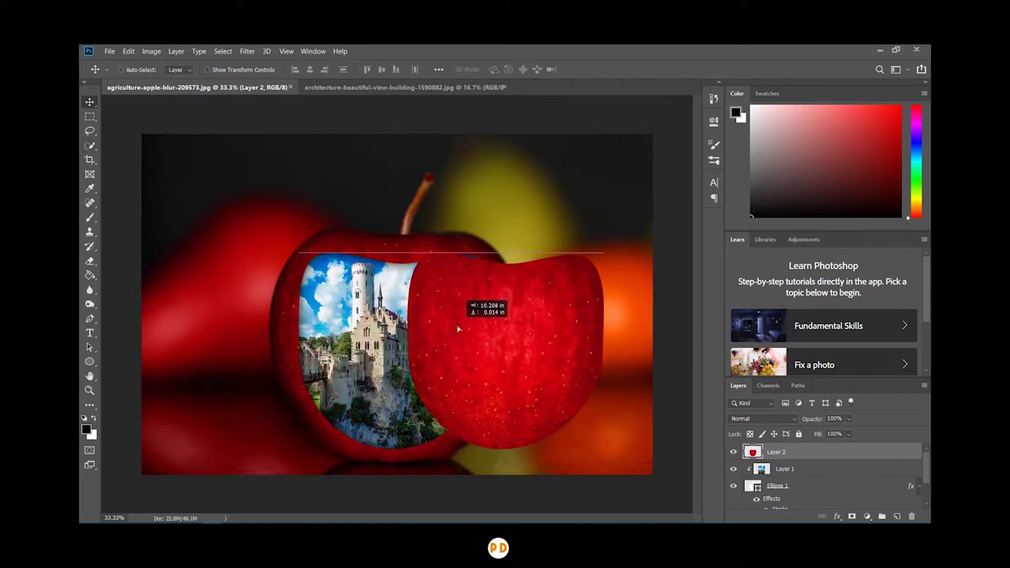
Rotate the apple piece about 10.6° clockwise and position it beside the castle window.
left_click_drag(458, 329, 462, 331)
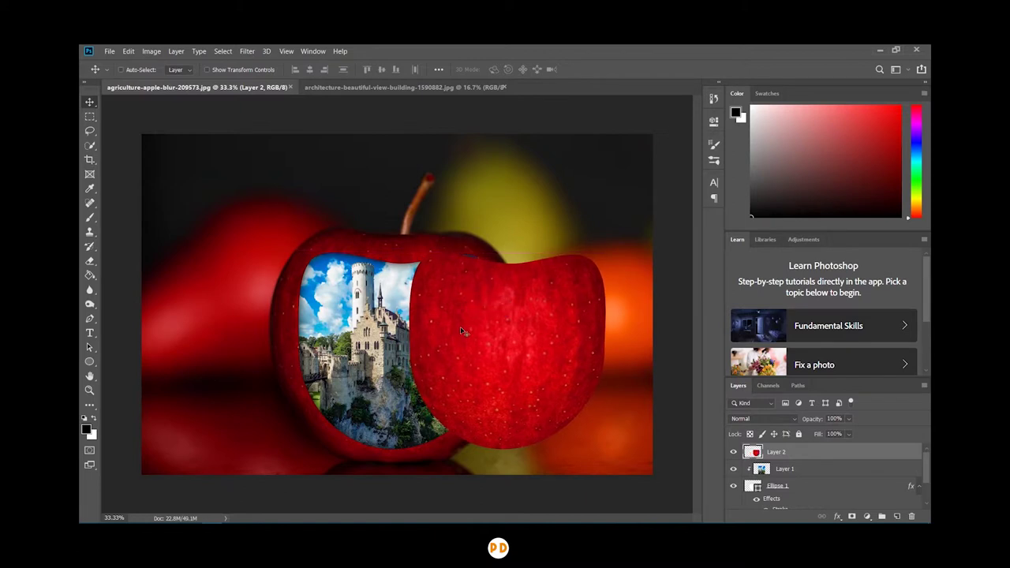
key("t")
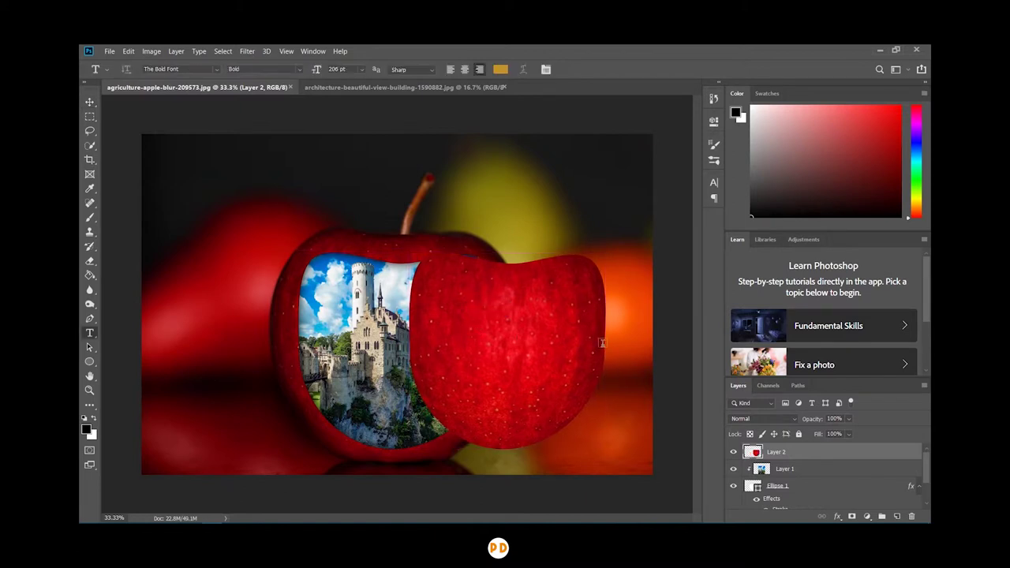
left_click(90, 102)
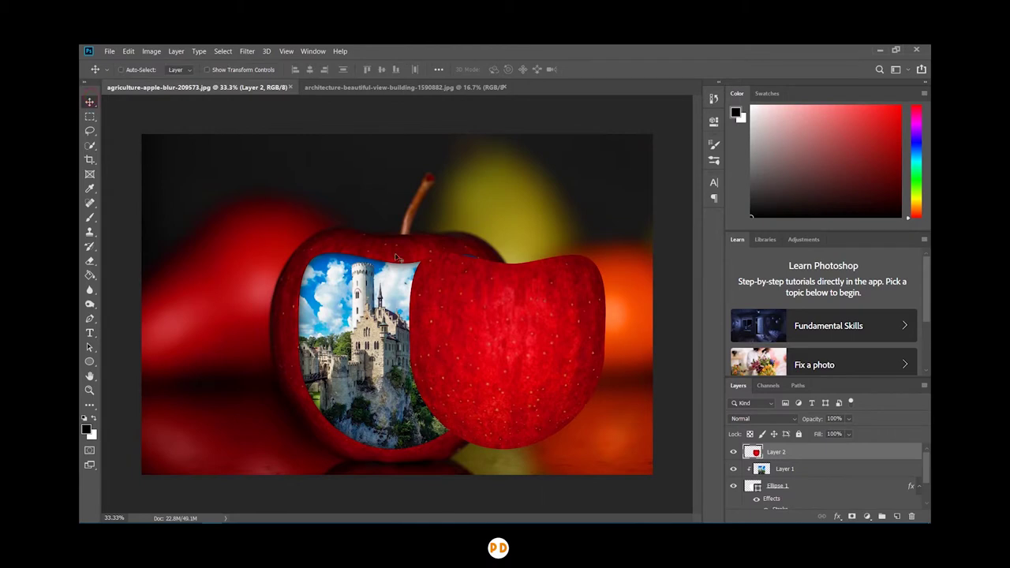
key("ctrl+t")
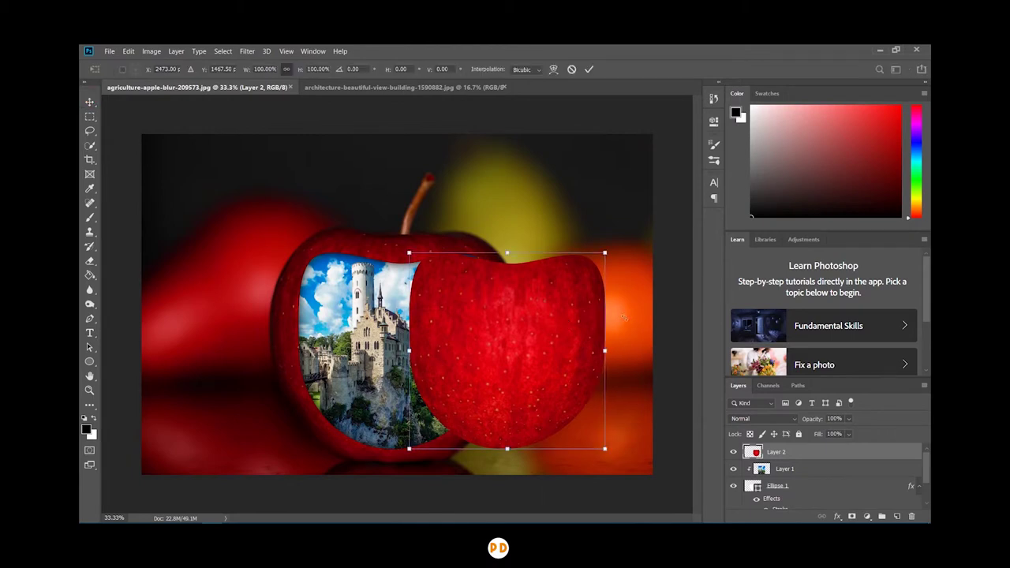
left_click_drag(626, 313, 629, 335)
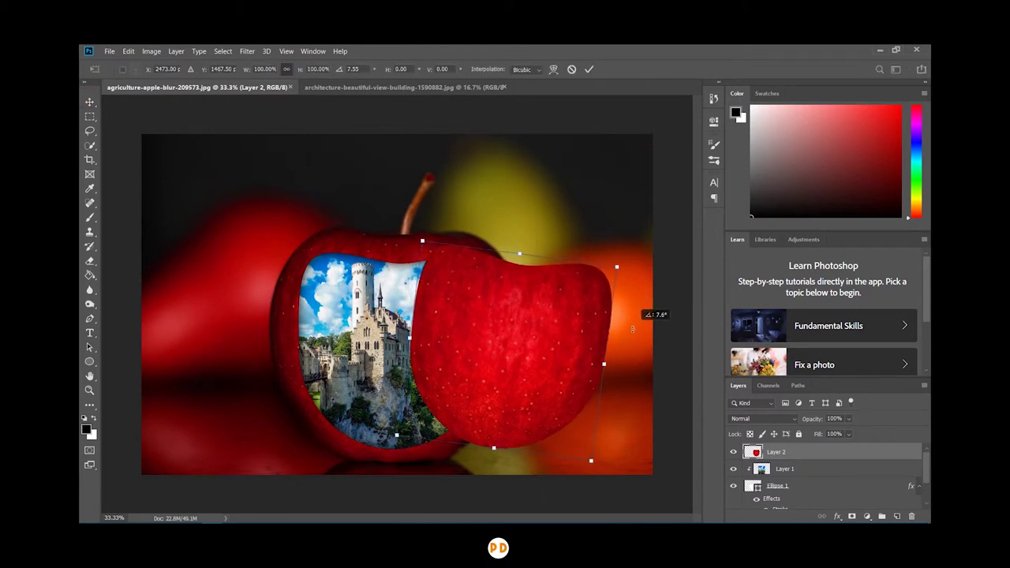
left_click_drag(480, 330, 487, 340)
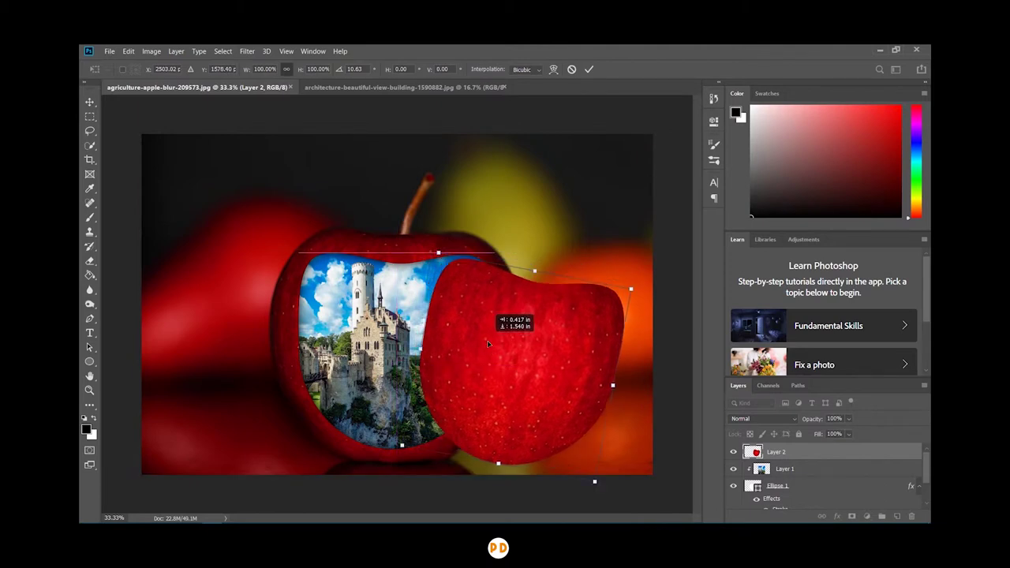
left_click_drag(487, 343, 484, 344)
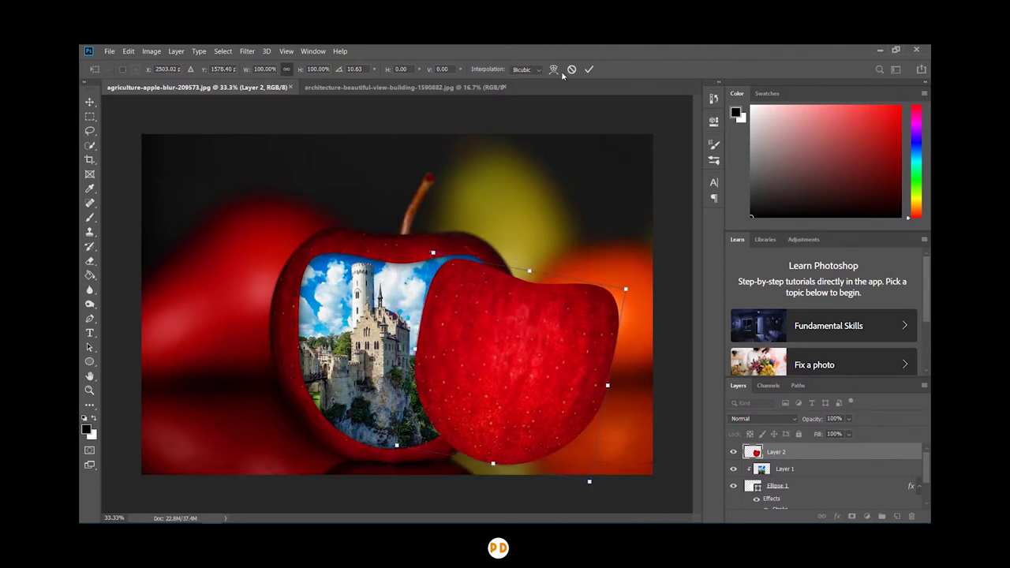
left_click(589, 69)
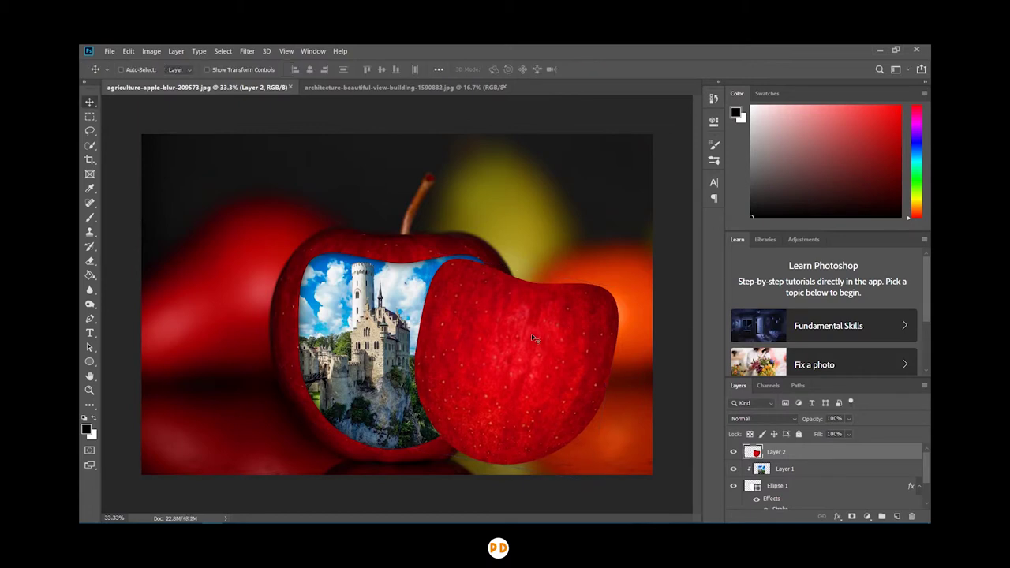
left_click_drag(534, 337, 539, 339)
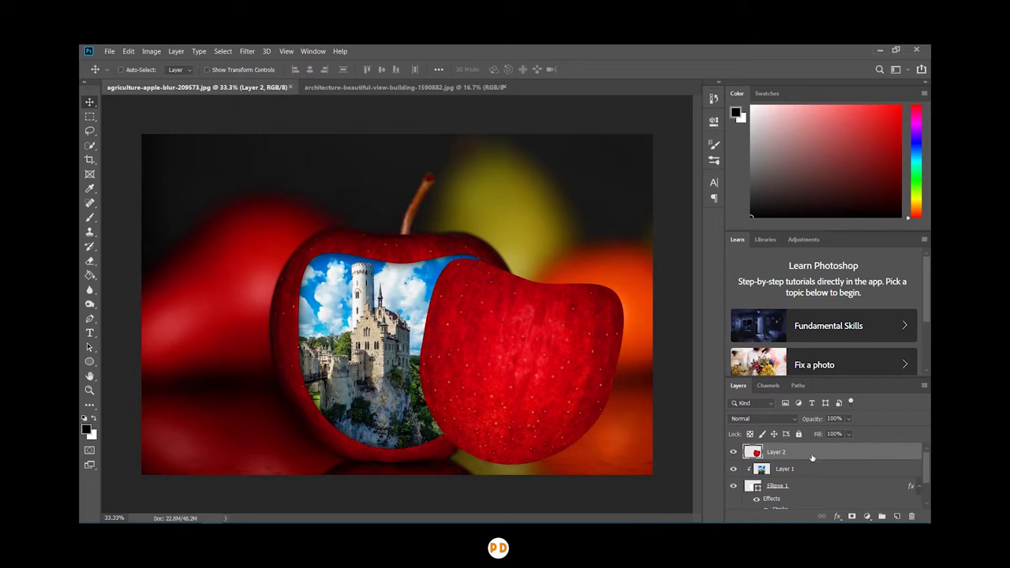
left_click_drag(823, 459, 898, 517)
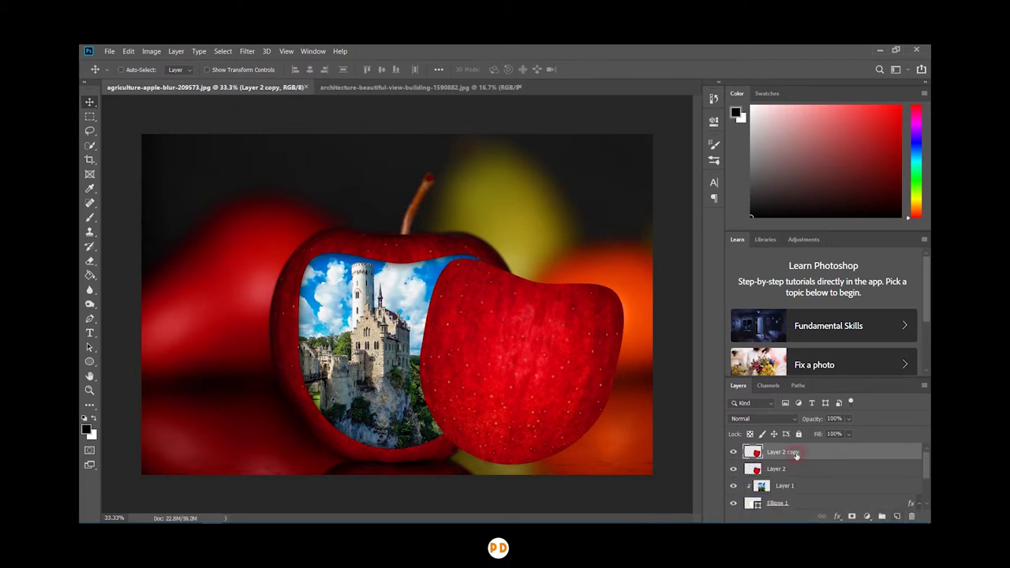
Flip the copied piece vertically, move it beneath the original, and lower its opacity.
key("ctrl+t")
right_click(499, 325)
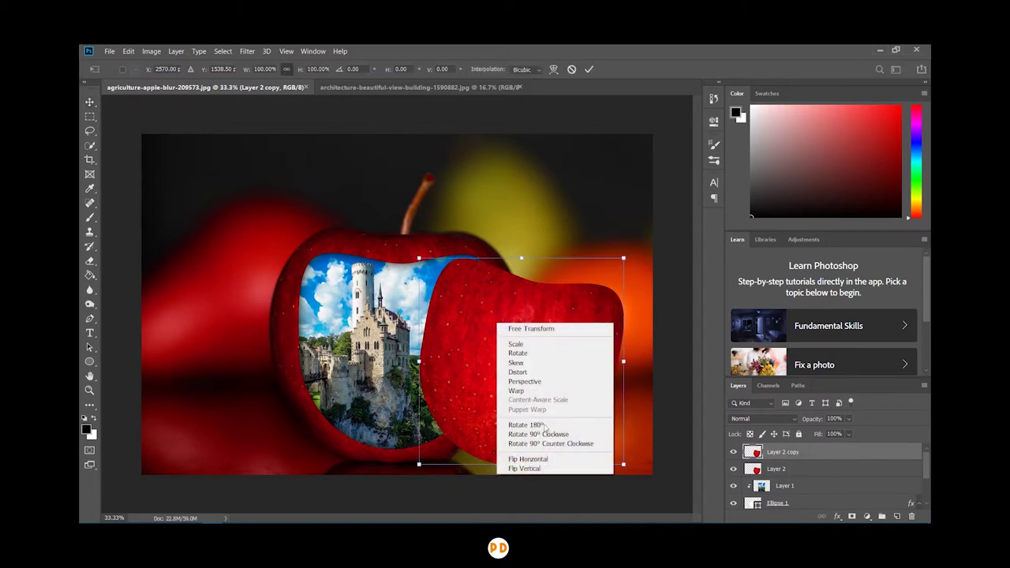
left_click(551, 469)
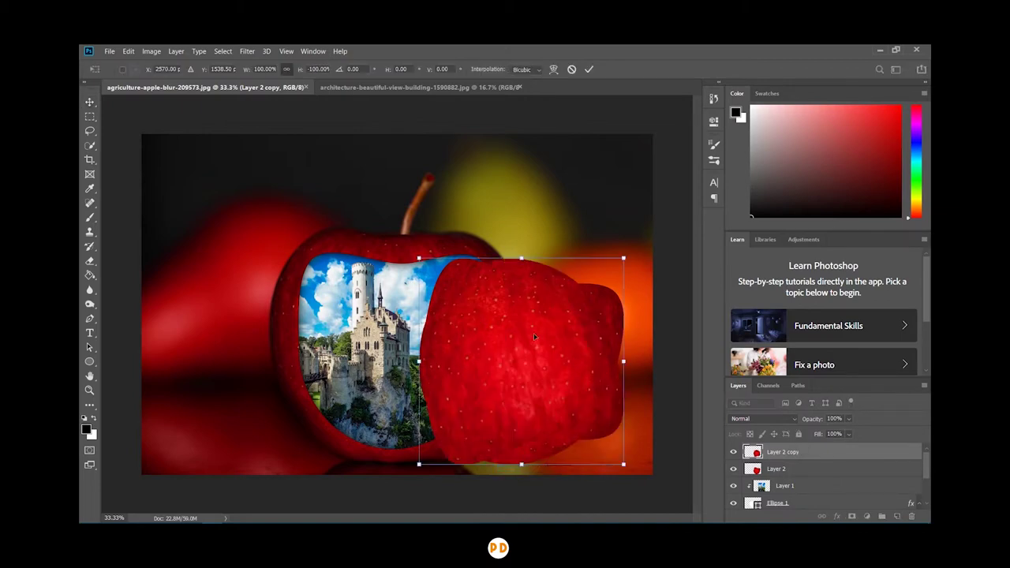
left_click_drag(533, 337, 529, 520)
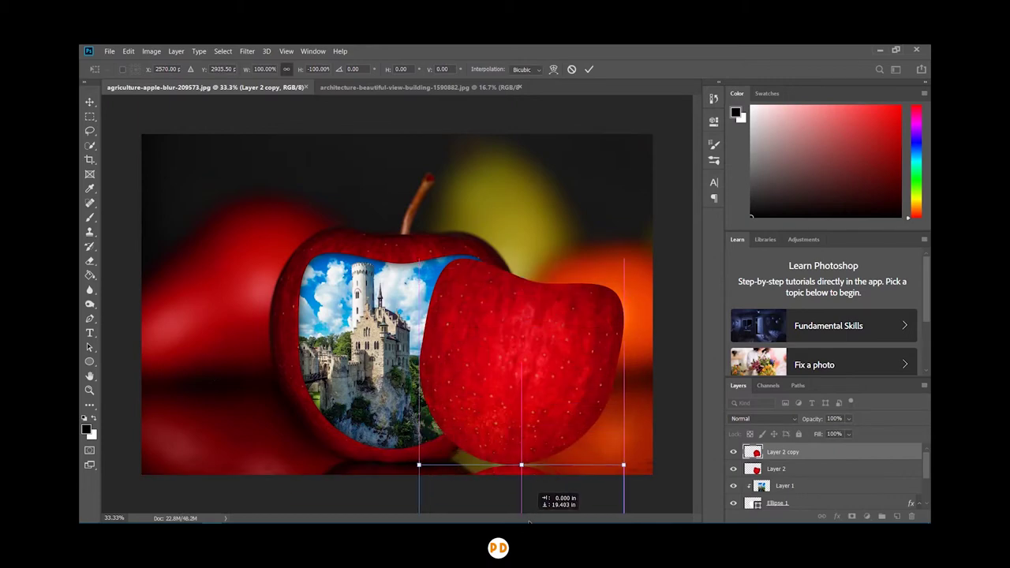
left_click(589, 70)
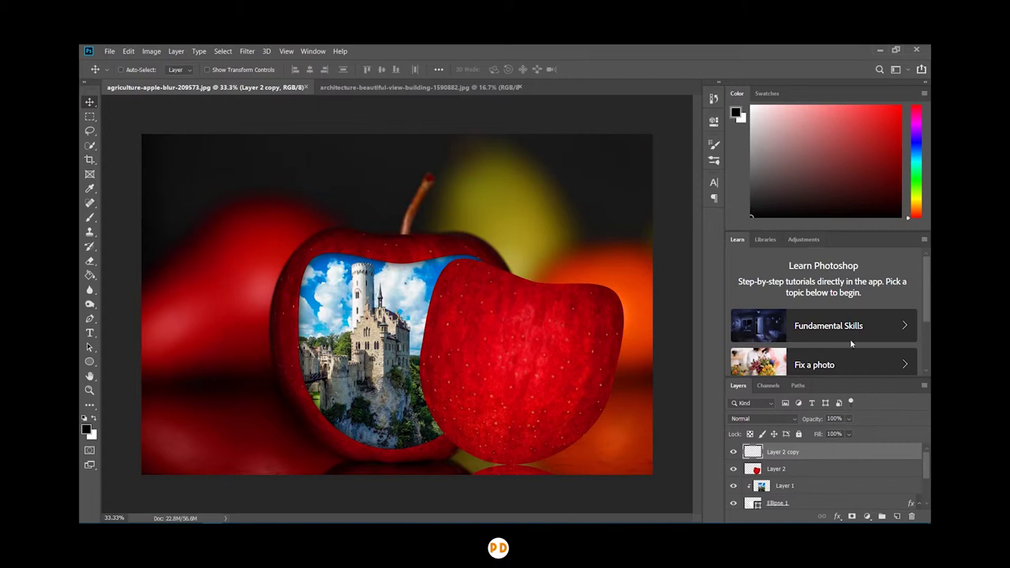
left_click_drag(816, 418, 781, 417)
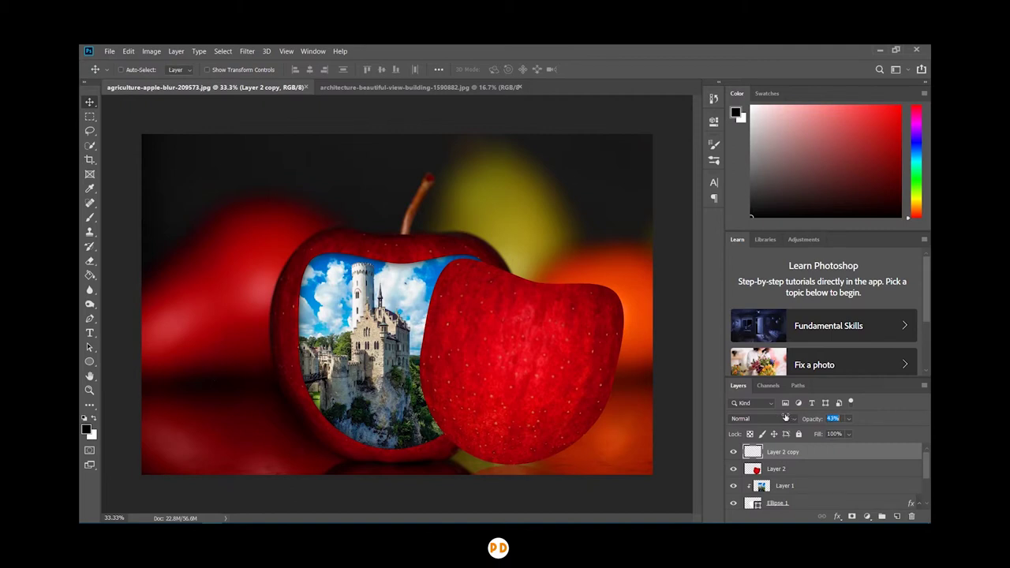
Soften the reflection with a Gaussian Blur of 9.6 pixels radius.
left_click(247, 52)
mouse_move(308, 170)
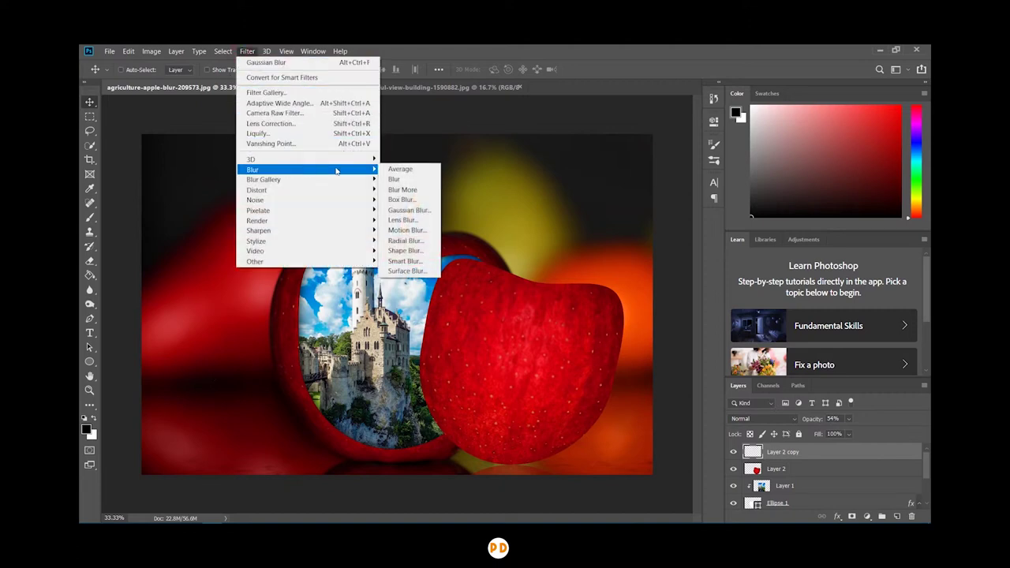
left_click(422, 210)
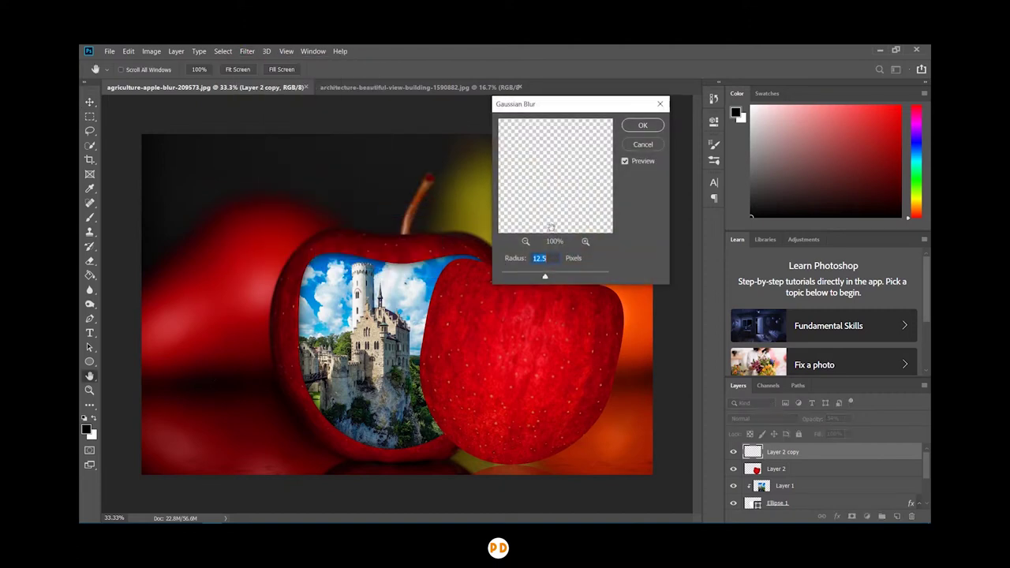
left_click_drag(546, 278, 529, 277)
left_click(643, 126)
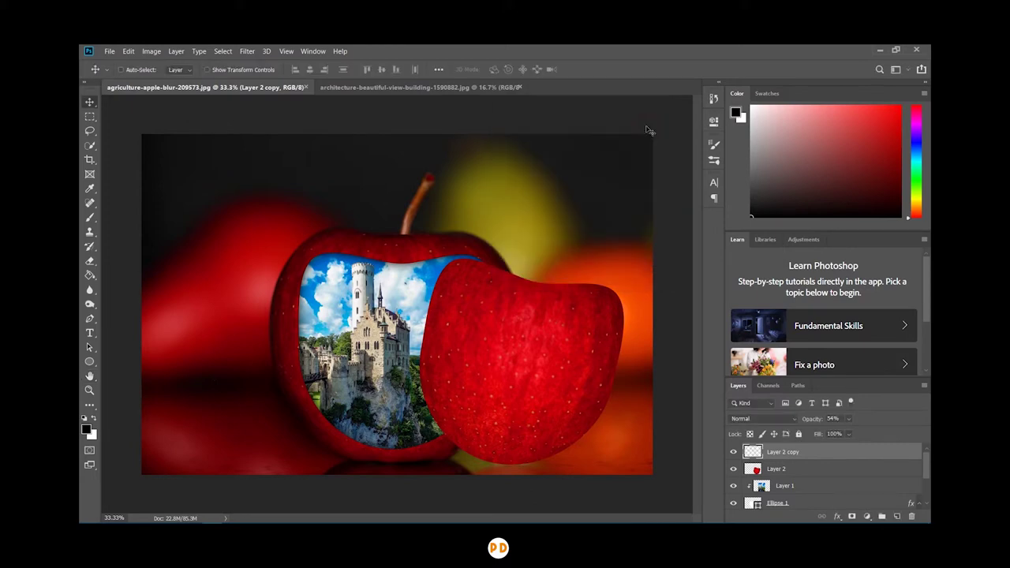
left_click(827, 471)
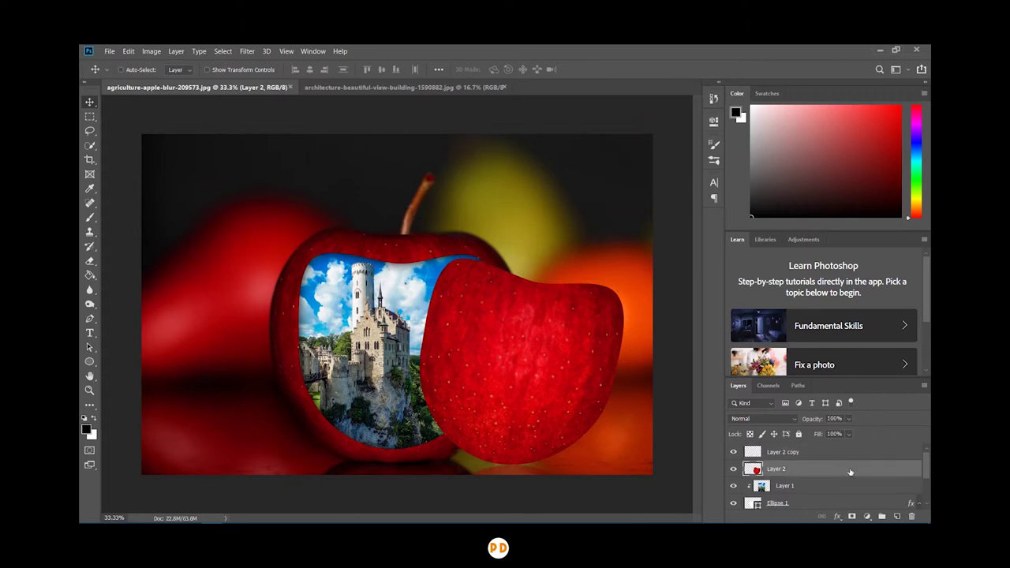
Add a black 4 px Outside stroke at 26% opacity to the Layer 2 apple piece.
double_click(849, 470)
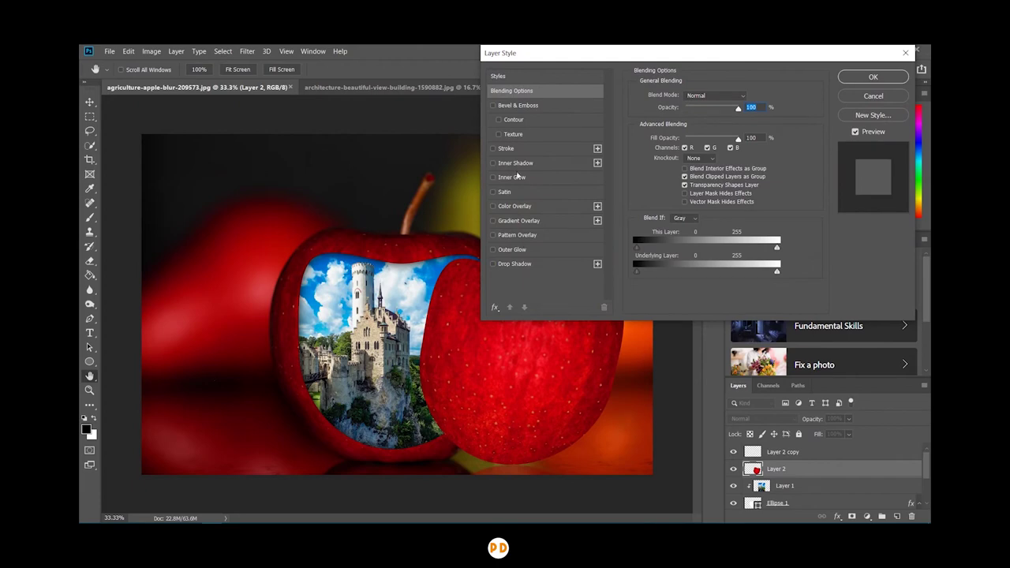
left_click_drag(527, 58, 585, 58)
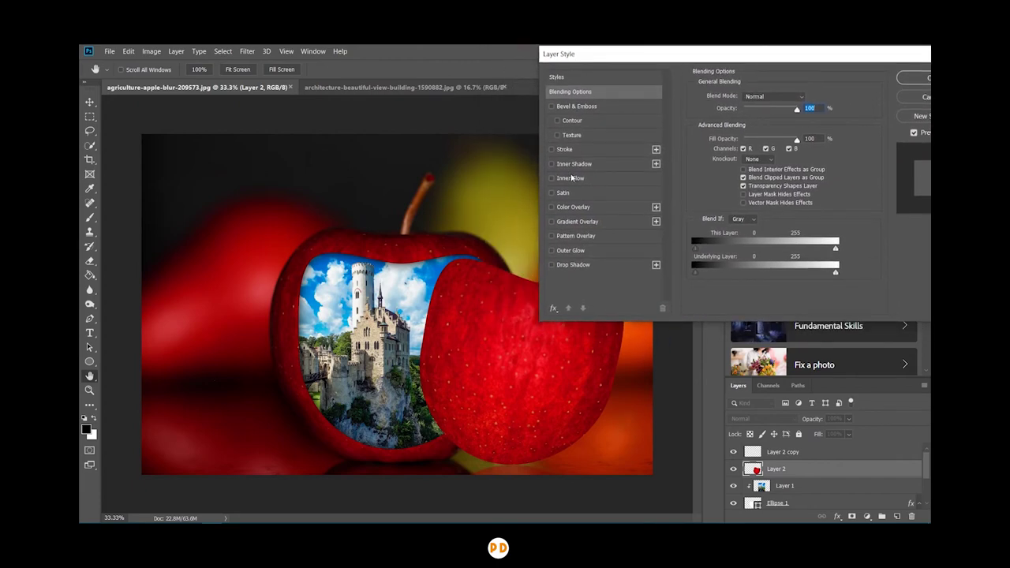
left_click(564, 150)
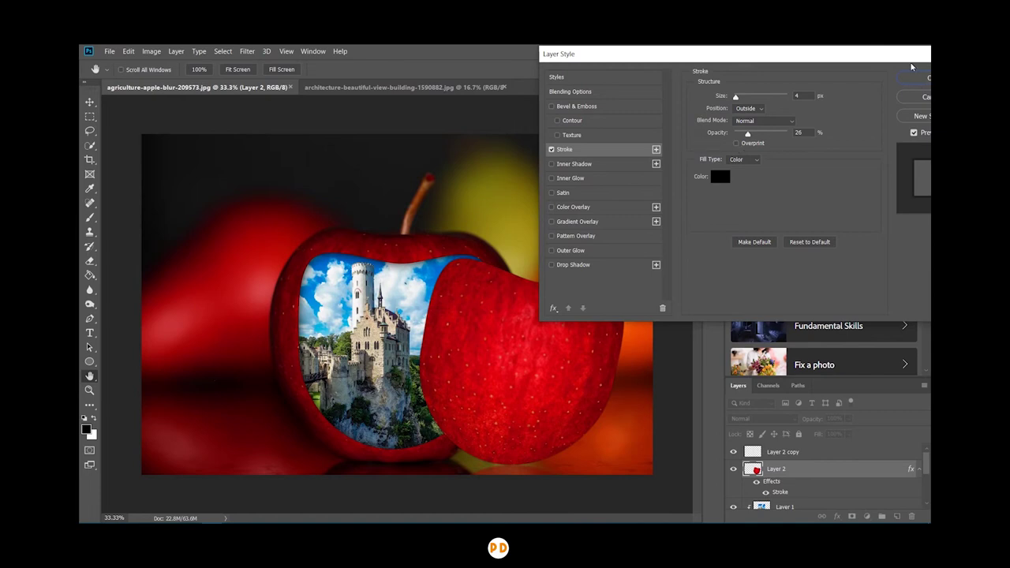
left_click_drag(904, 55, 754, 66)
left_click(785, 93)
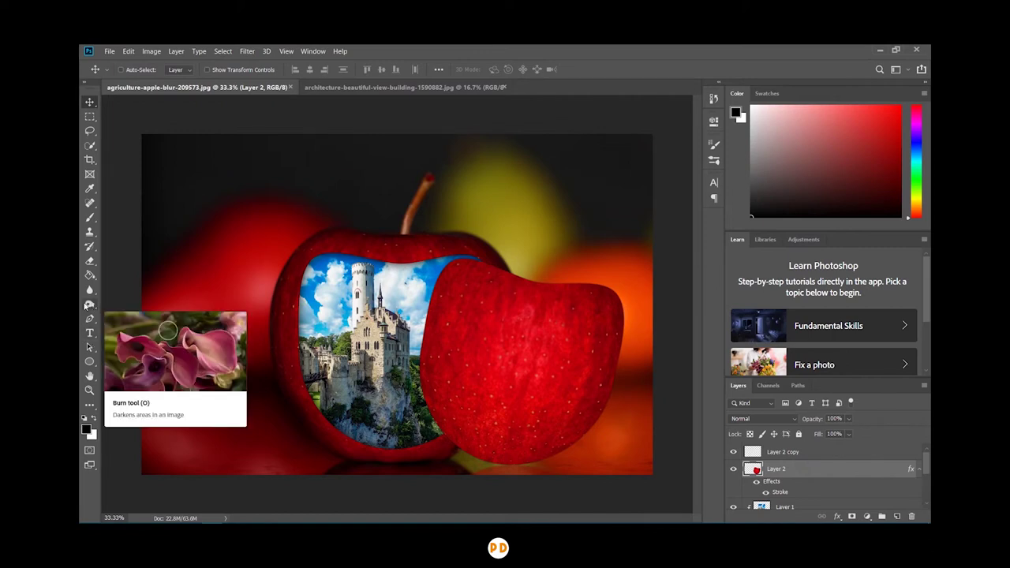
Burn the apple piece's bottom, lower-right and upper-right edges darker using Midtones at 50% exposure.
left_click(89, 305)
left_click(122, 317)
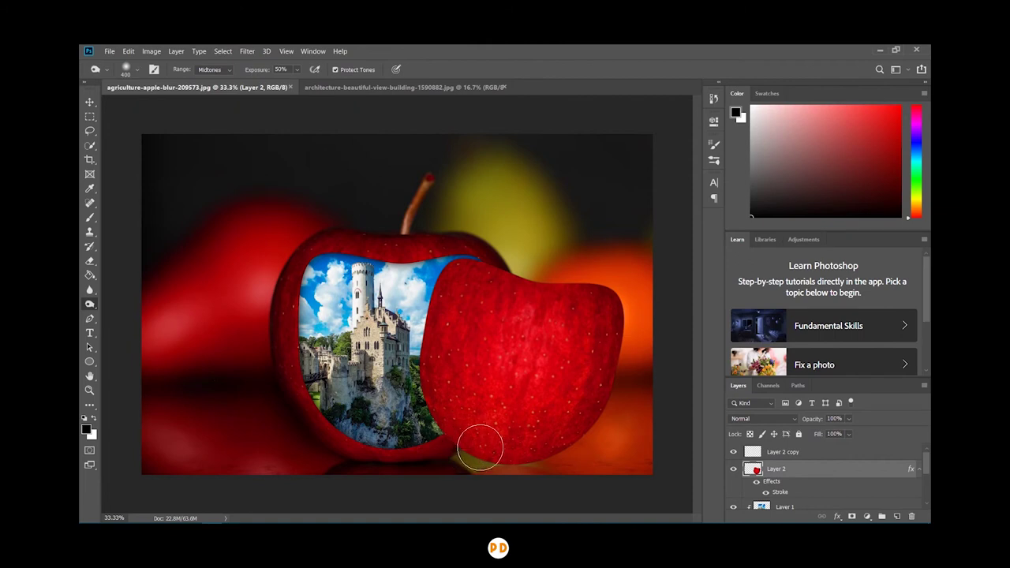
key("bracketleft")
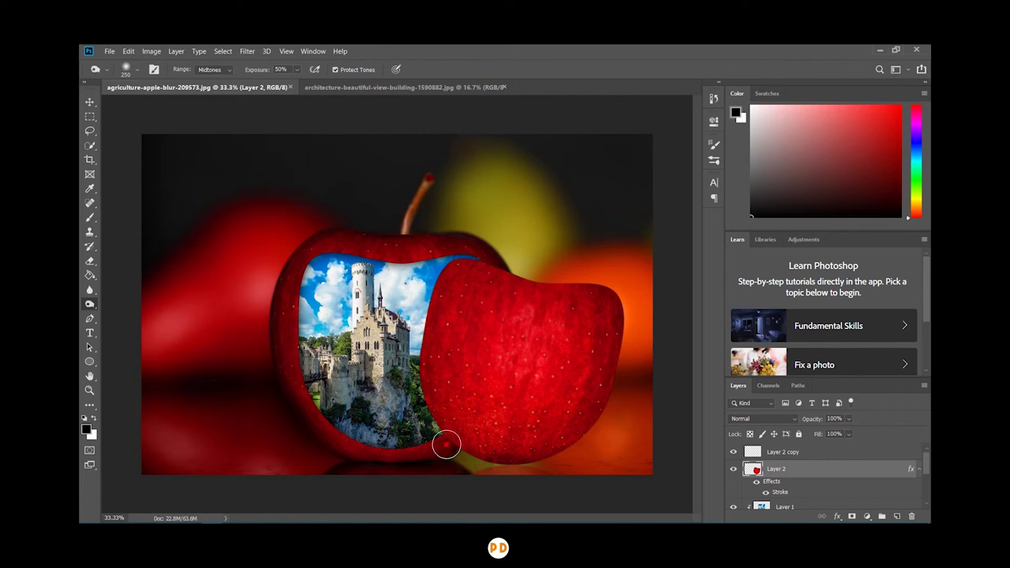
left_click_drag(451, 442, 551, 462)
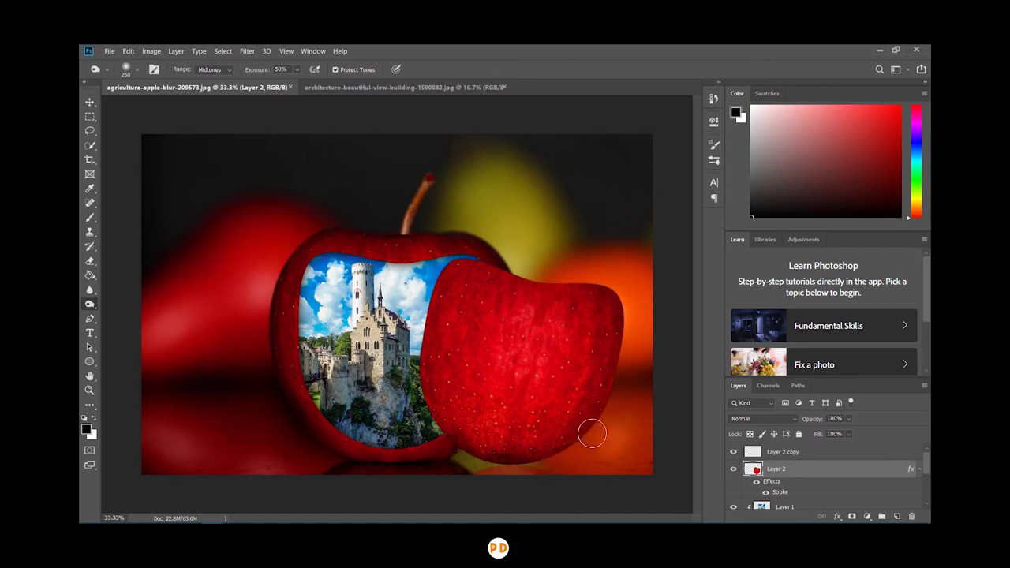
mouse_move(551, 463)
left_mouse_down()
mouse_move(609, 391)
mouse_move(558, 281)
mouse_move(498, 268)
mouse_move(444, 284)
mouse_move(415, 360)
mouse_move(449, 442)
mouse_move(417, 422)
mouse_move(423, 378)
left_mouse_up()
key("bracketright")
key("bracketright")
key("bracketright")
key("bracketright")
key("bracketright")
key("bracketright")
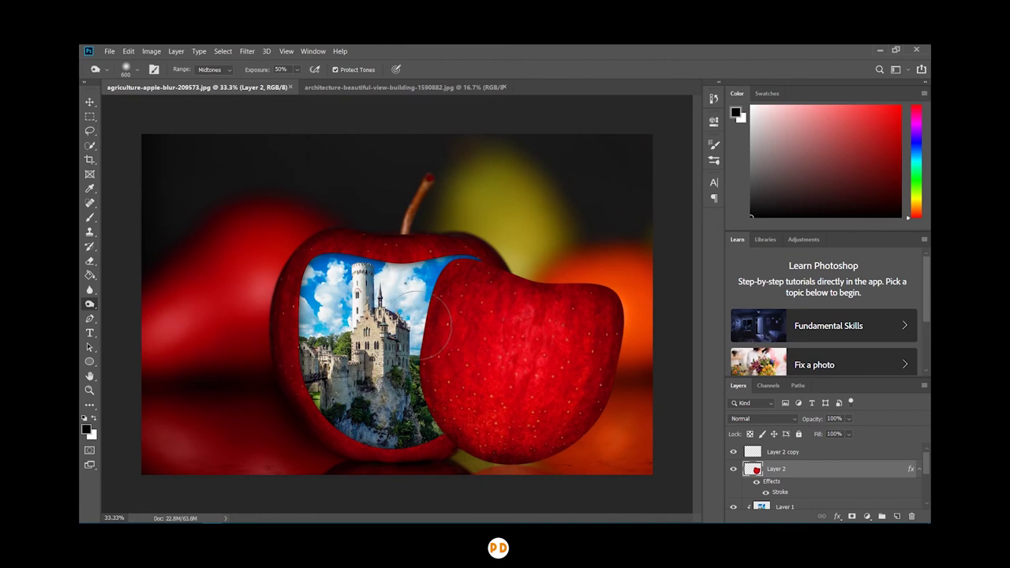
mouse_move(415, 390)
left_mouse_down()
mouse_move(519, 450)
mouse_move(586, 406)
mouse_move(525, 481)
mouse_move(565, 509)
left_mouse_up()
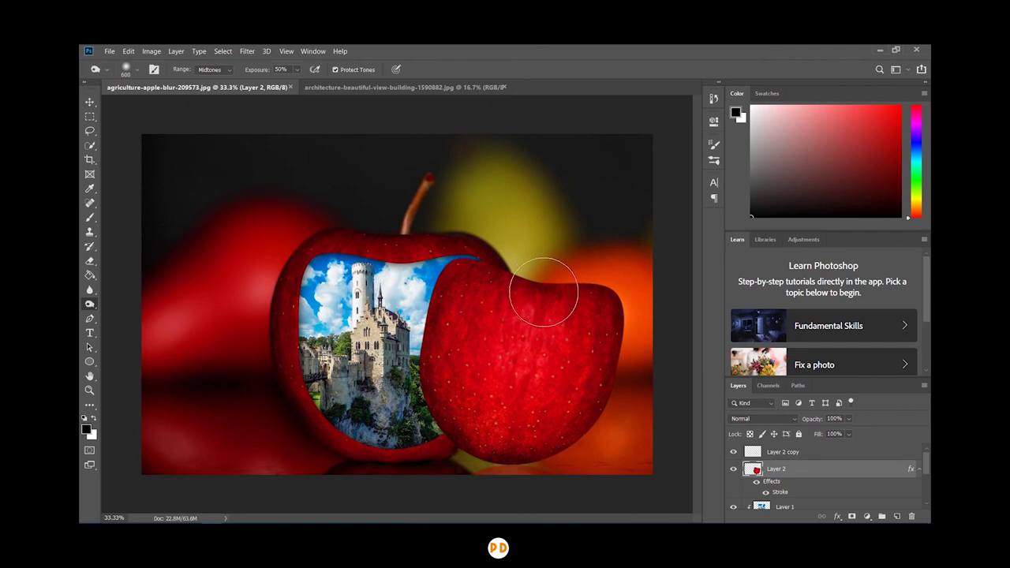
key("bracketleft")
key("bracketleft")
key("bracketleft")
key("bracketleft")
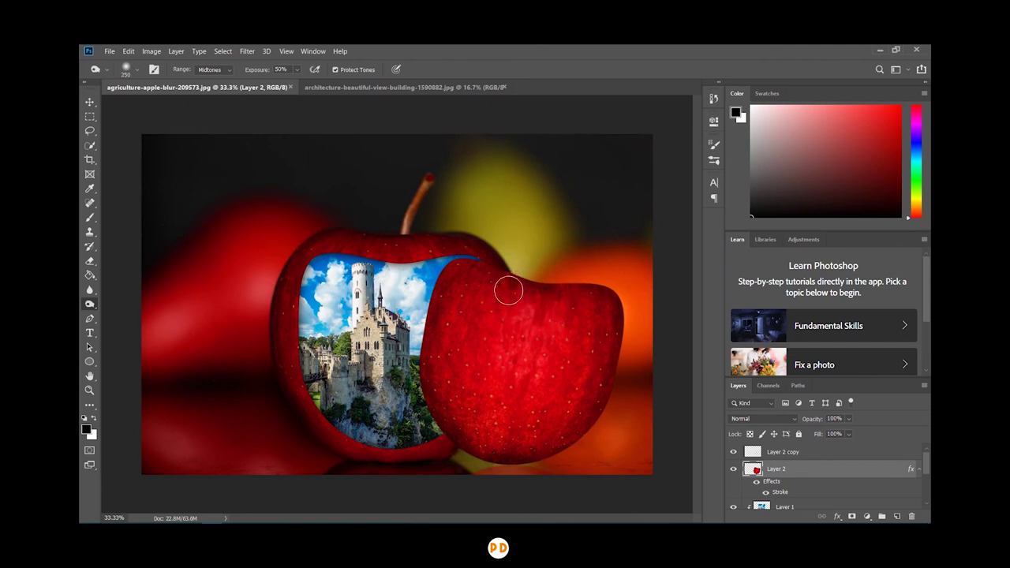
mouse_move(544, 301)
left_mouse_down()
mouse_move(586, 350)
mouse_move(605, 330)
mouse_move(595, 307)
mouse_move(557, 300)
mouse_move(576, 288)
mouse_move(613, 397)
mouse_move(542, 361)
mouse_move(574, 372)
mouse_move(526, 368)
left_mouse_up()
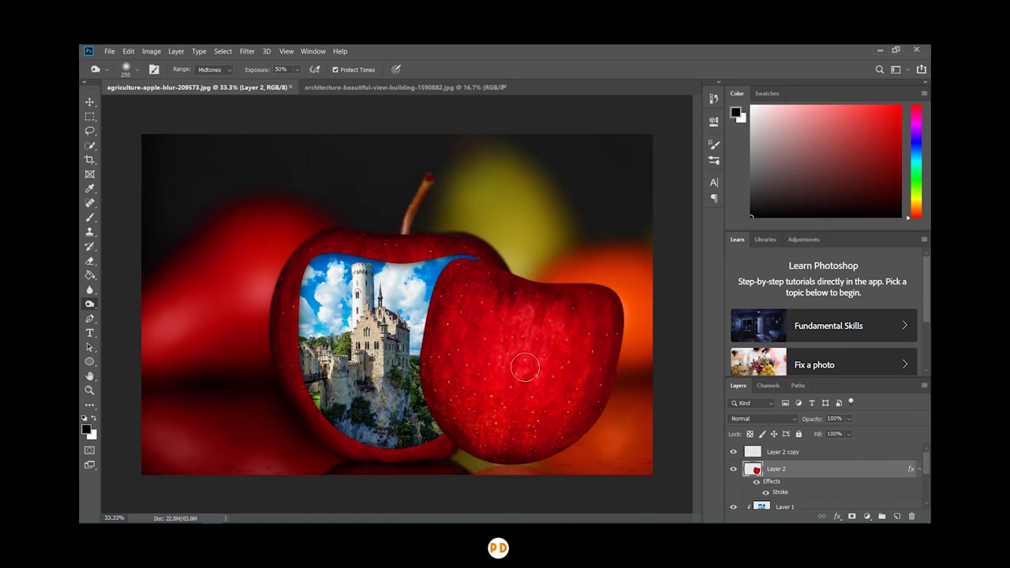
left_click(89, 102)
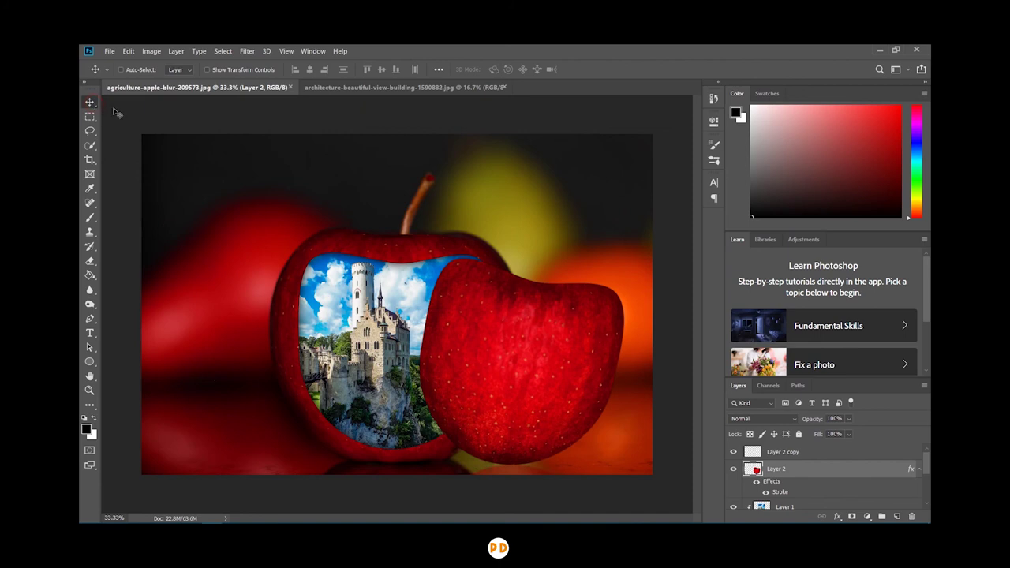